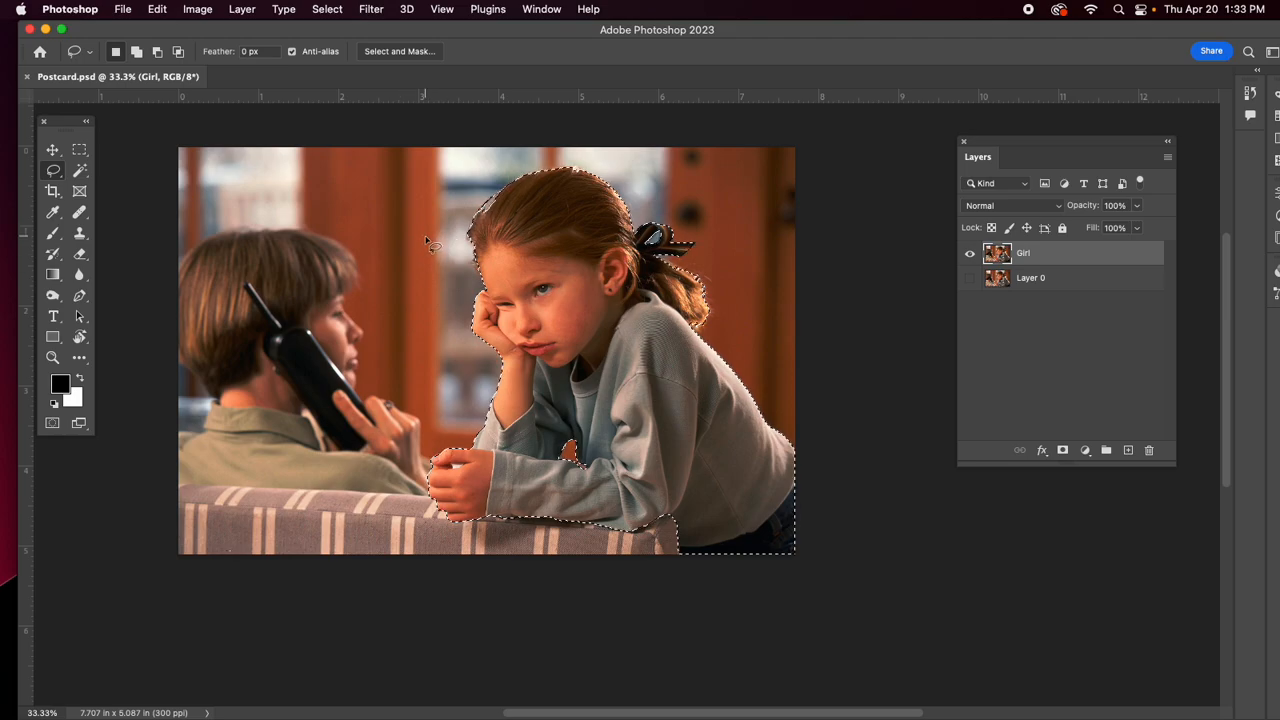
Invert the selection around the girl so that the background is selected instead
left_click(53, 151)
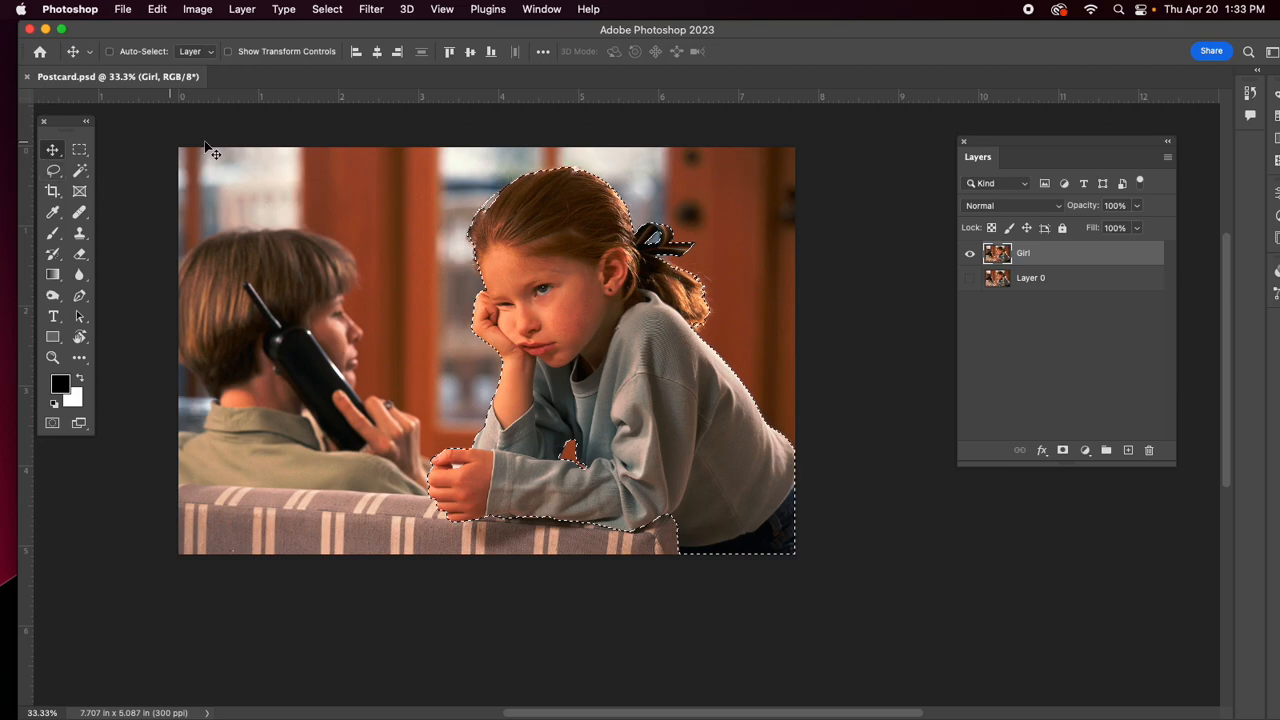
left_click(324, 10)
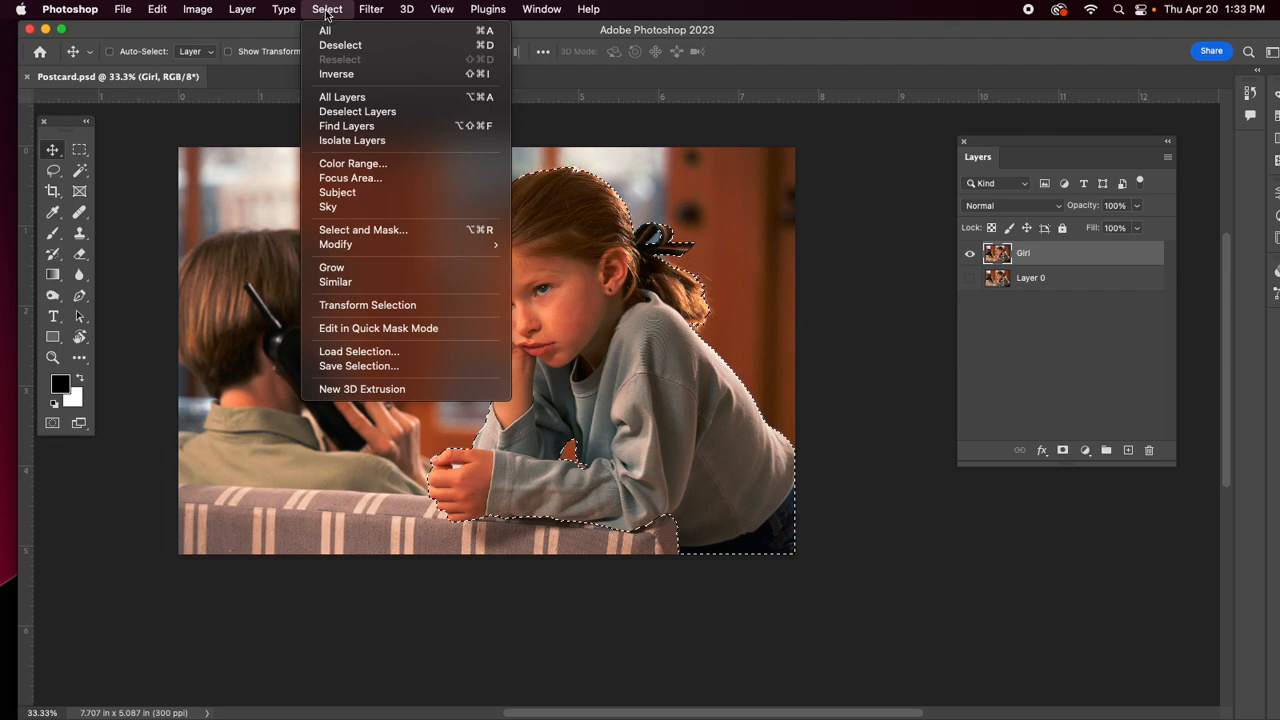
left_click(327, 76)
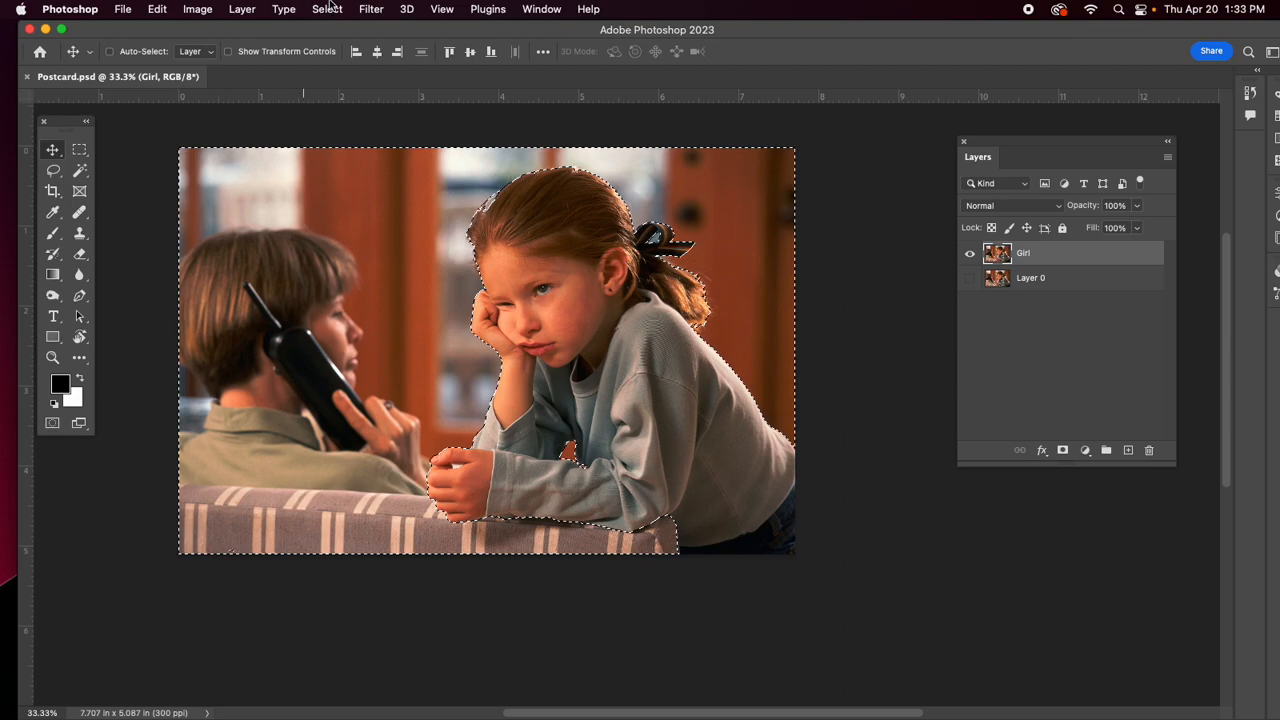
Desaturate the selected background with a Hue/Saturation adjustment, setting Saturation to -75
left_click(204, 9)
mouse_move(218, 62)
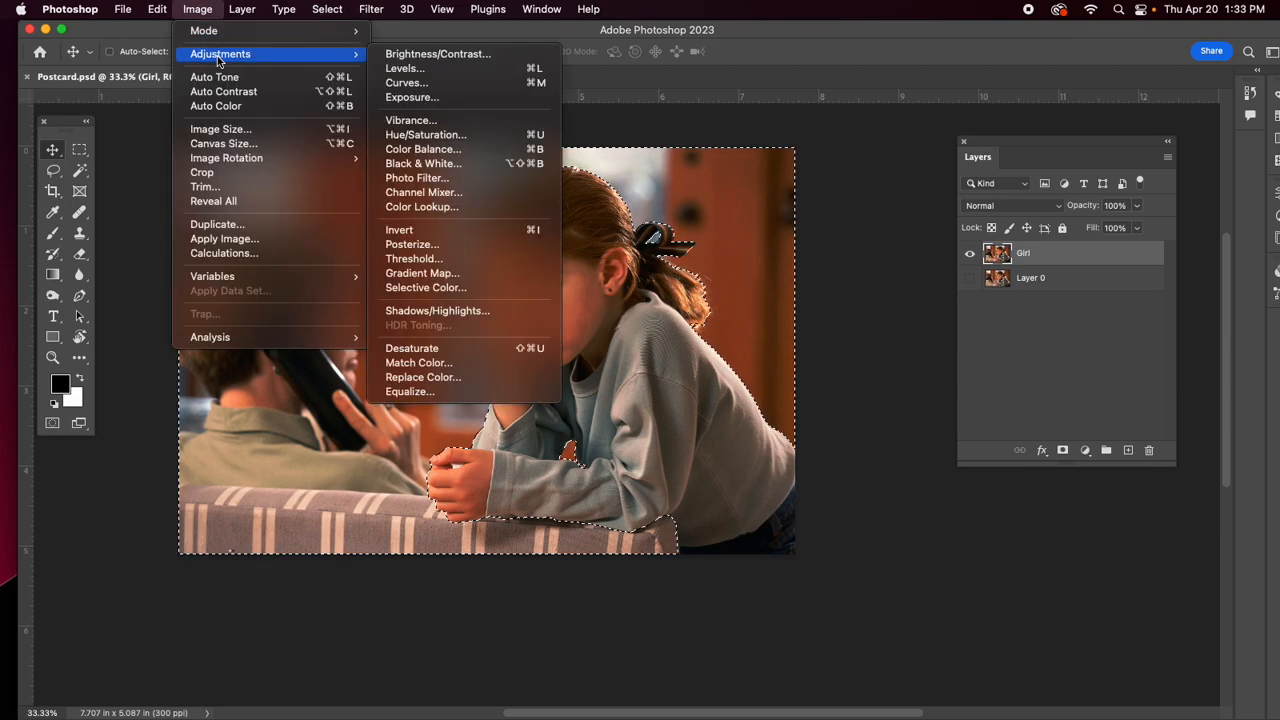
left_click(418, 135)
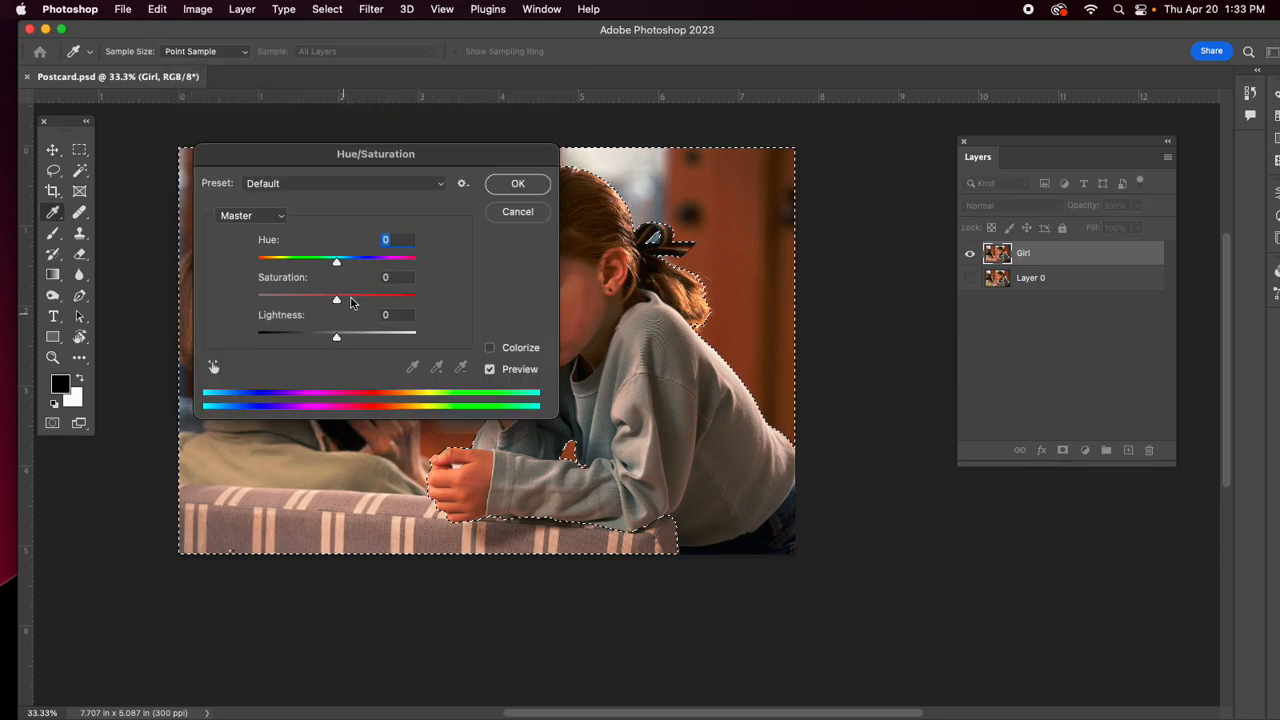
left_click_drag(313, 160, 853, 127)
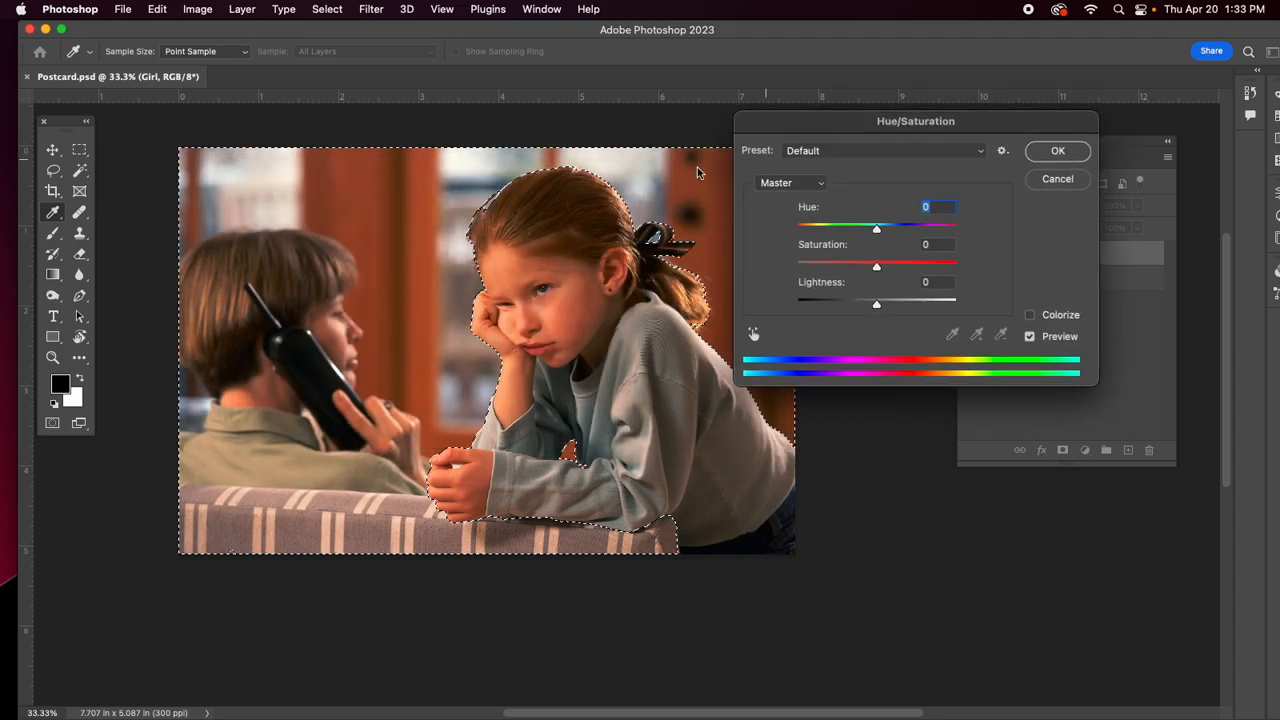
left_click_drag(878, 268, 811, 266)
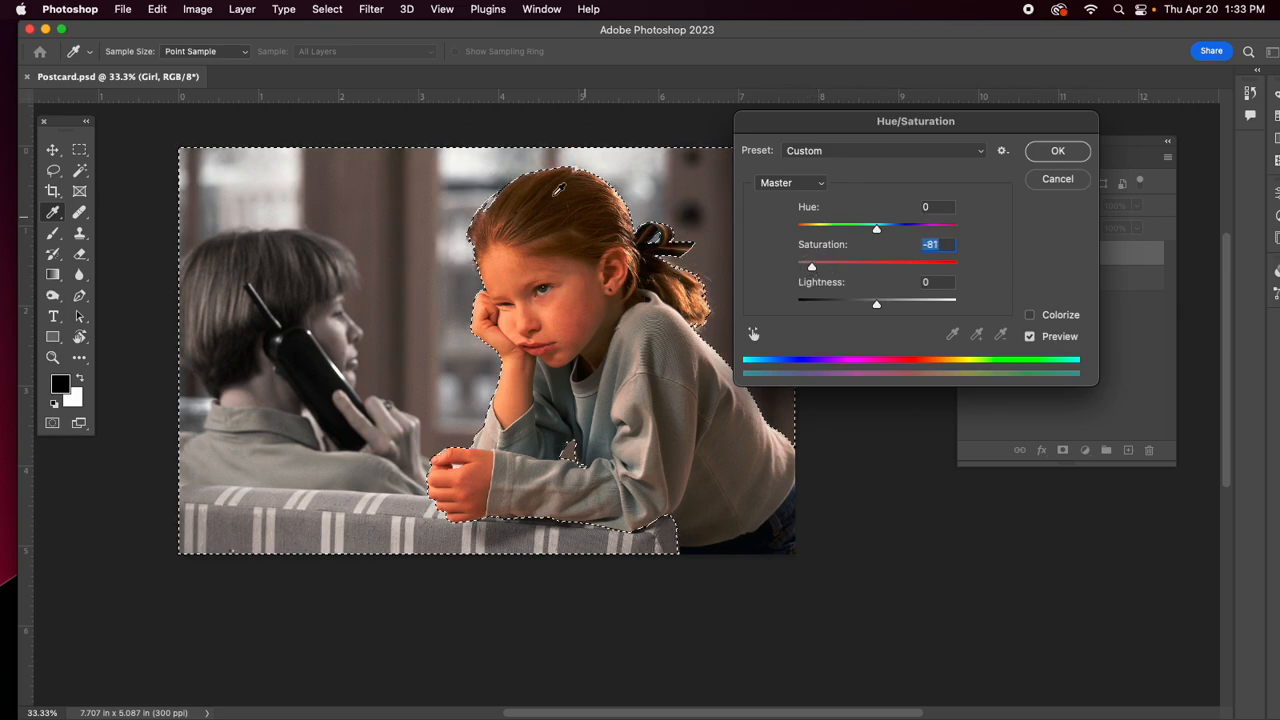
left_click_drag(812, 268, 817, 267)
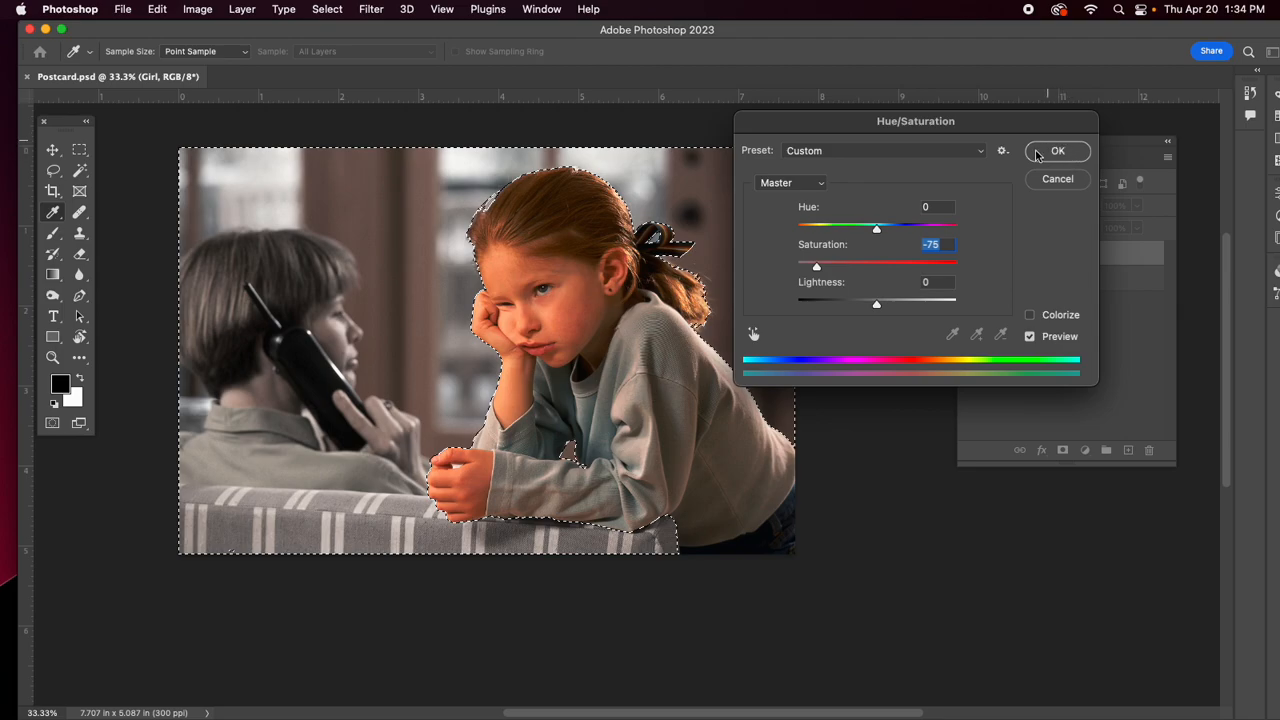
left_click(1060, 152)
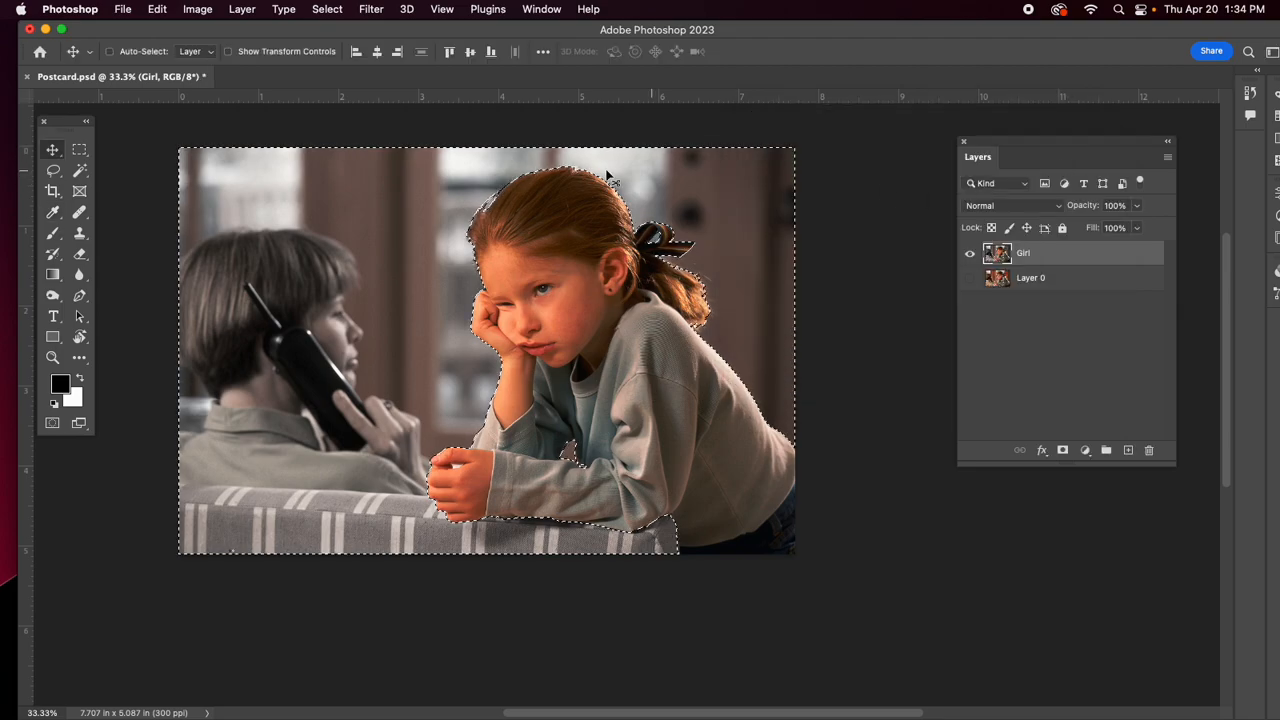
Apply a Gaussian Blur with a radius of about 6 pixels to the selected background and clear the selection
left_click(368, 10)
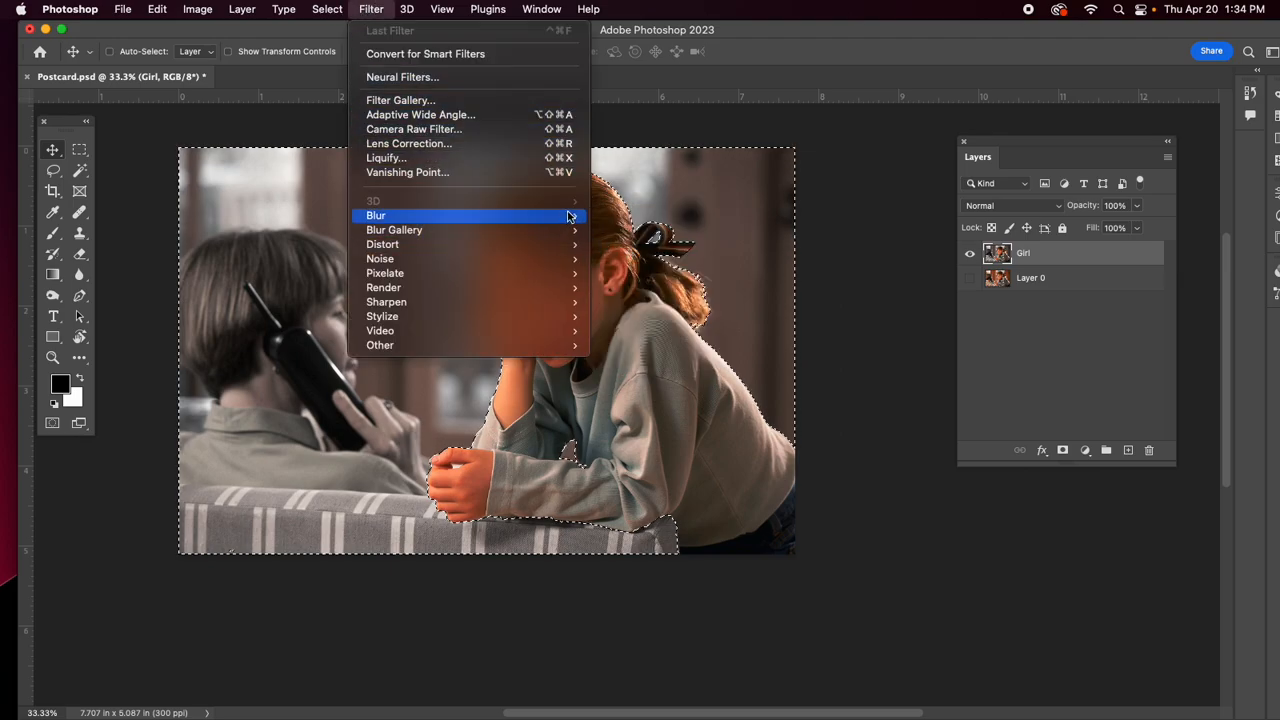
mouse_move(370, 216)
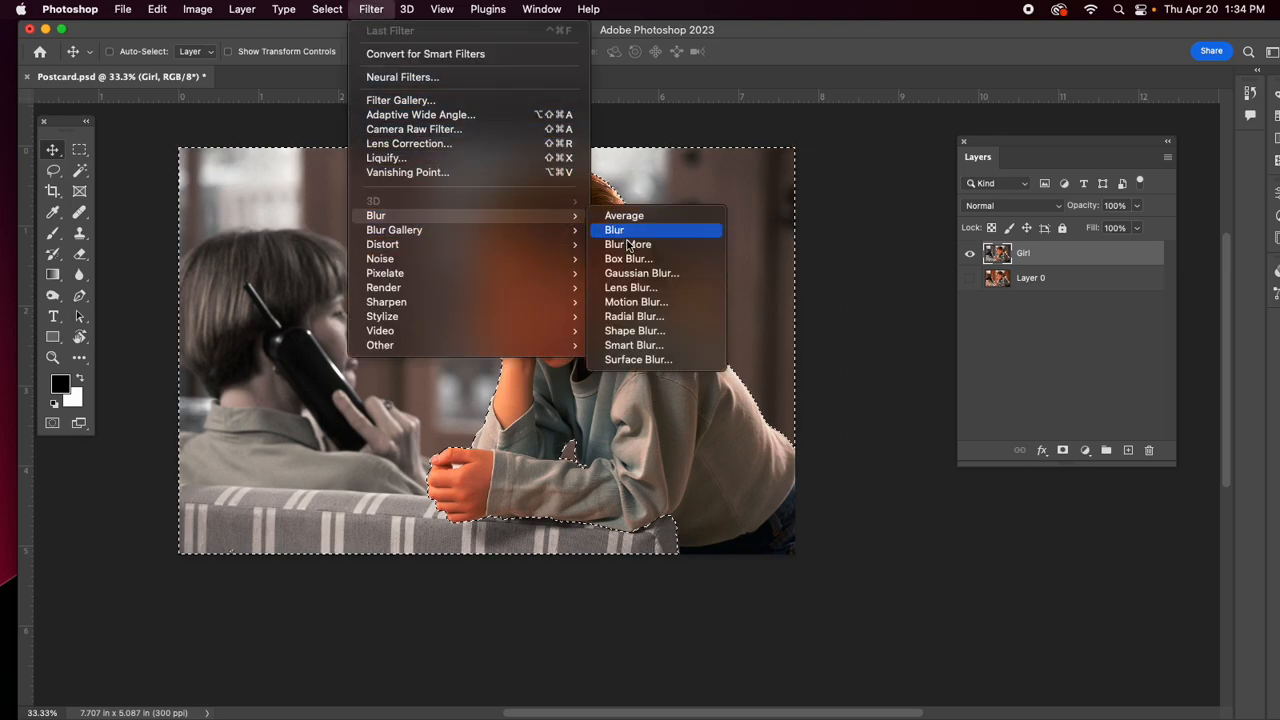
left_click(619, 277)
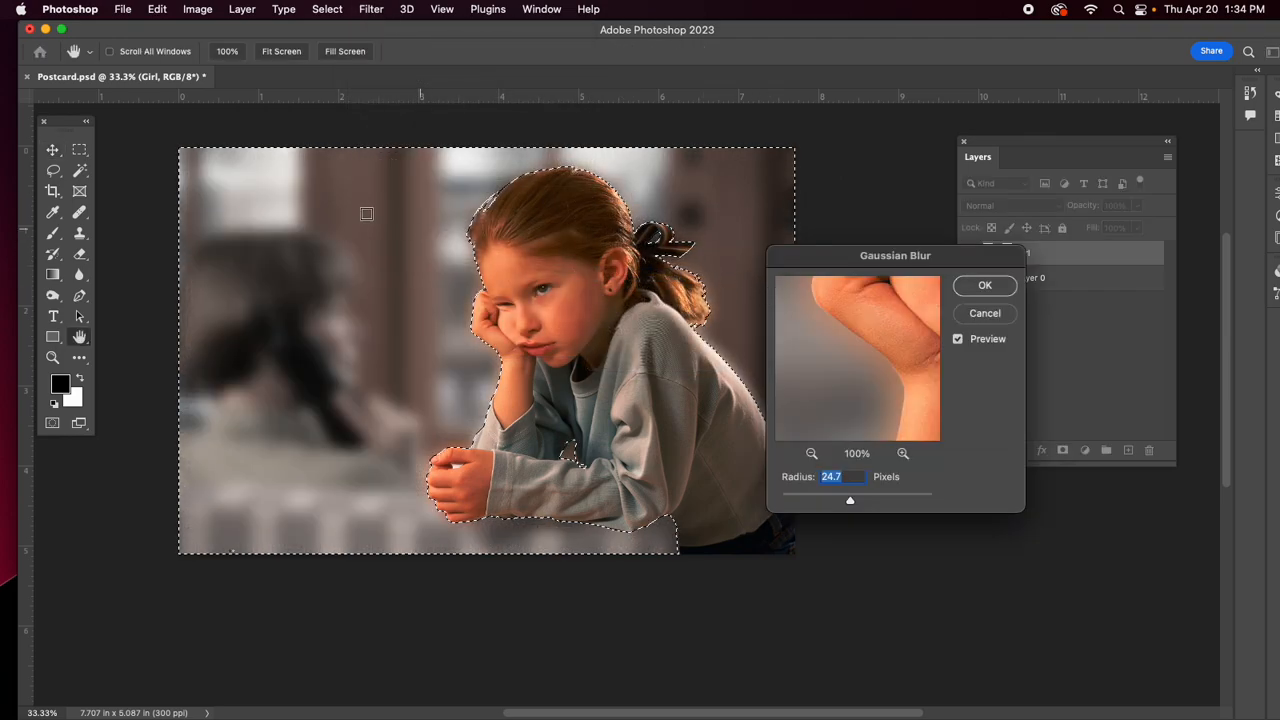
left_click_drag(812, 261, 864, 141)
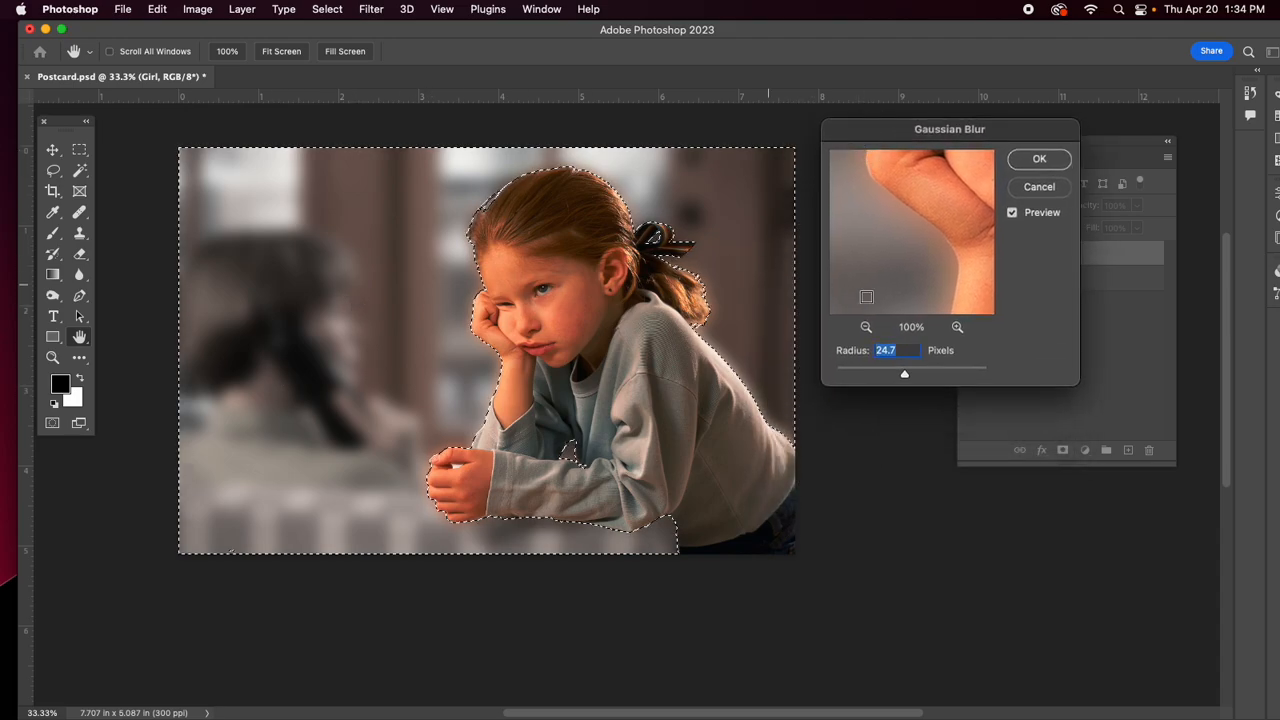
left_click_drag(905, 376, 876, 385)
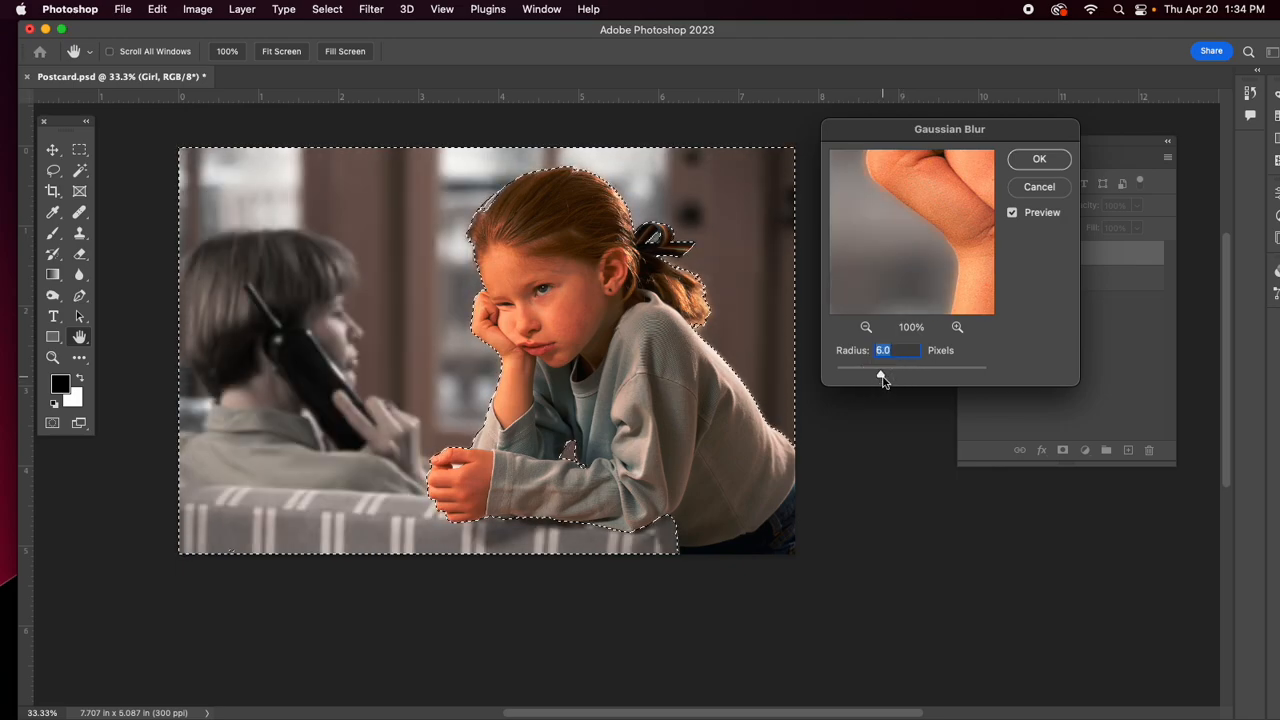
mouse_move(880, 377)
left_mouse_down()
mouse_move(948, 385)
mouse_move(940, 372)
mouse_move(880, 377)
left_mouse_up()
left_click(1039, 158)
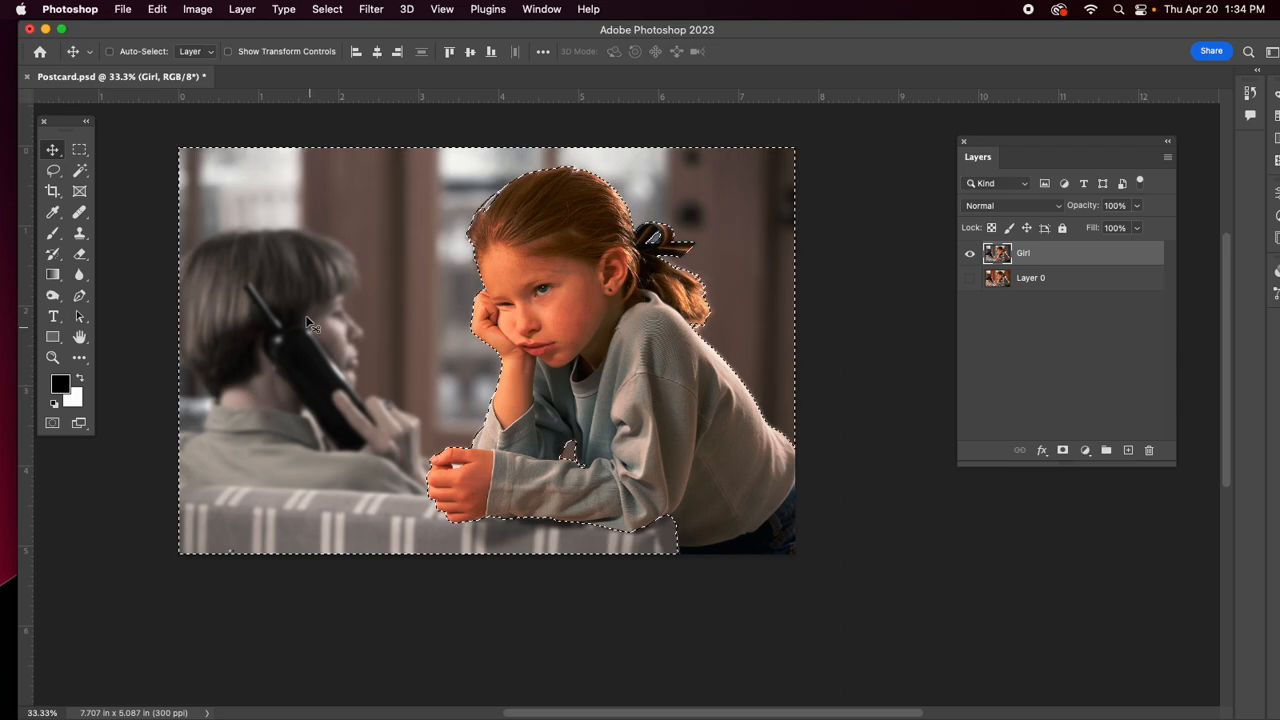
left_click(326, 10)
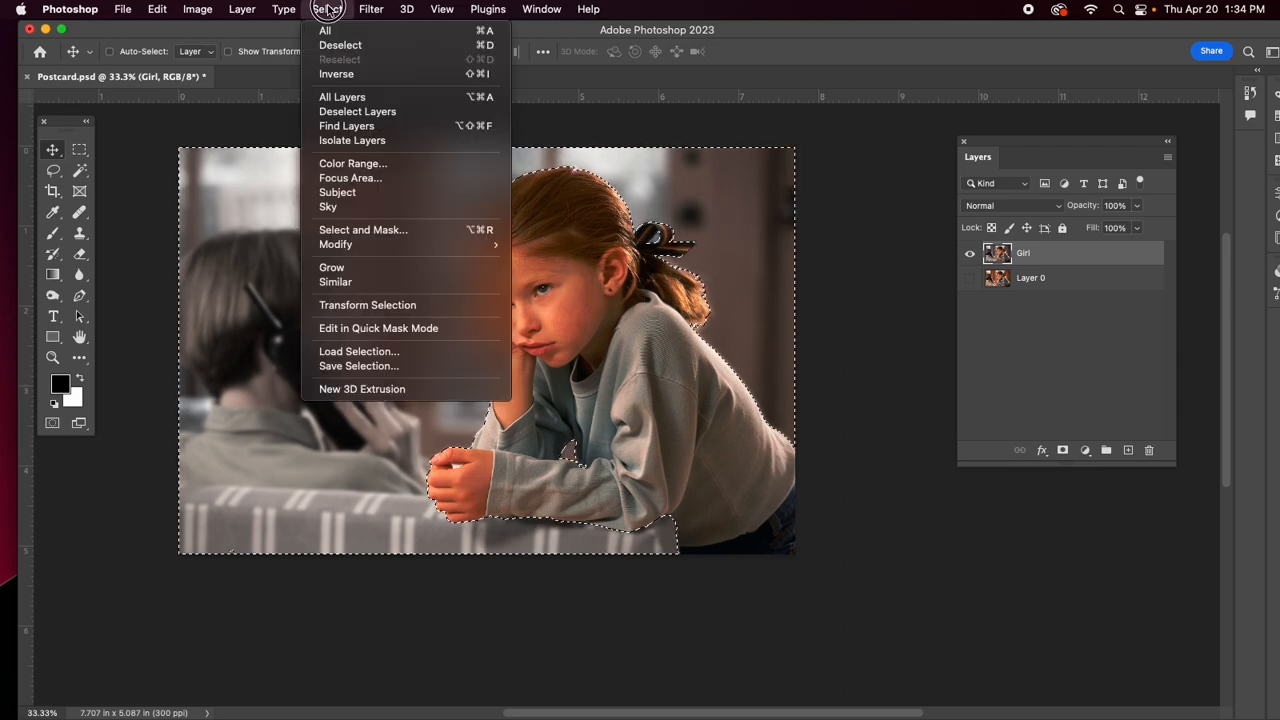
left_click(338, 45)
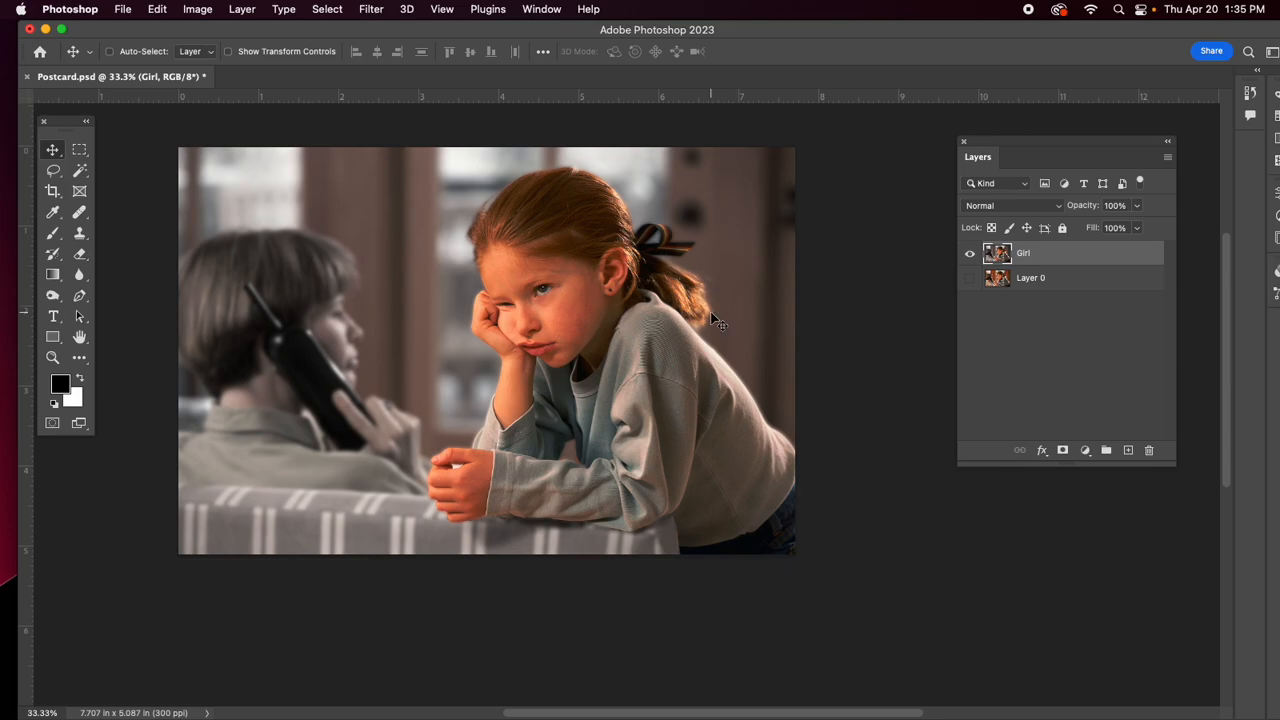
Compare the edited Girl layer with the original by temporarily showing Layer 0 and toggling the Girl layer's visibility
left_click(970, 280)
left_click(969, 257)
left_click(969, 257)
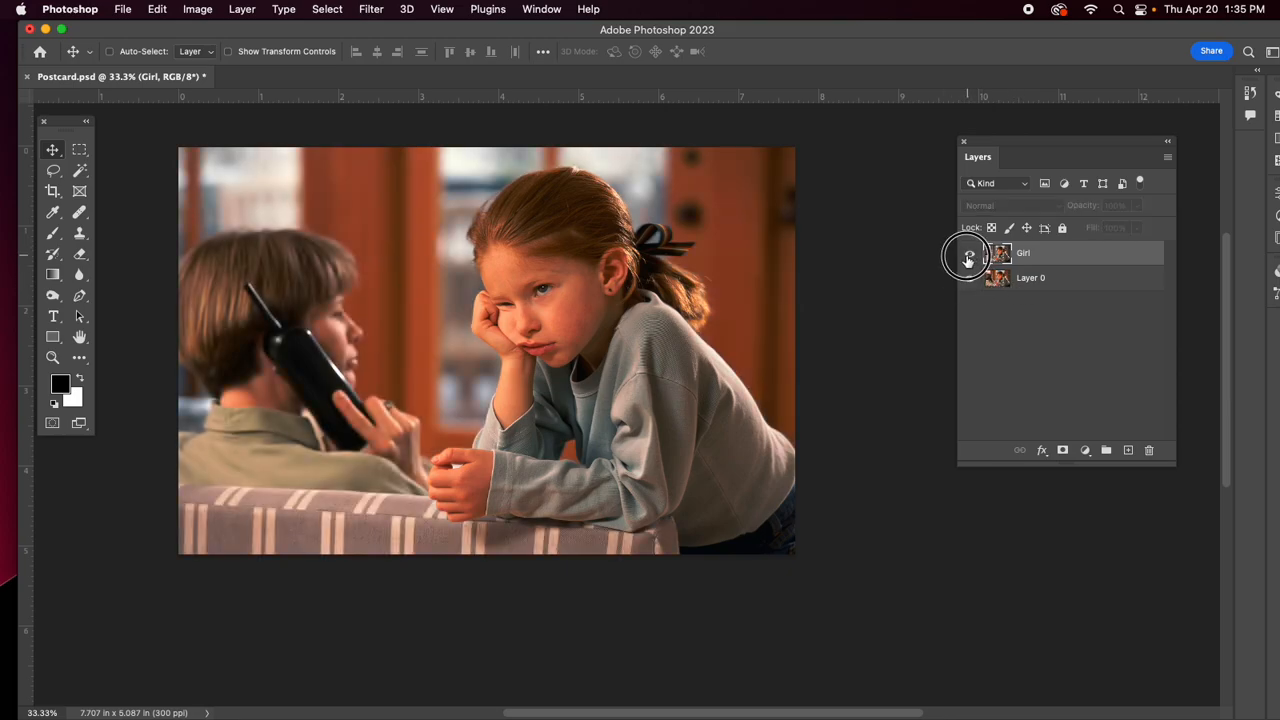
left_click(968, 256)
left_click(968, 257)
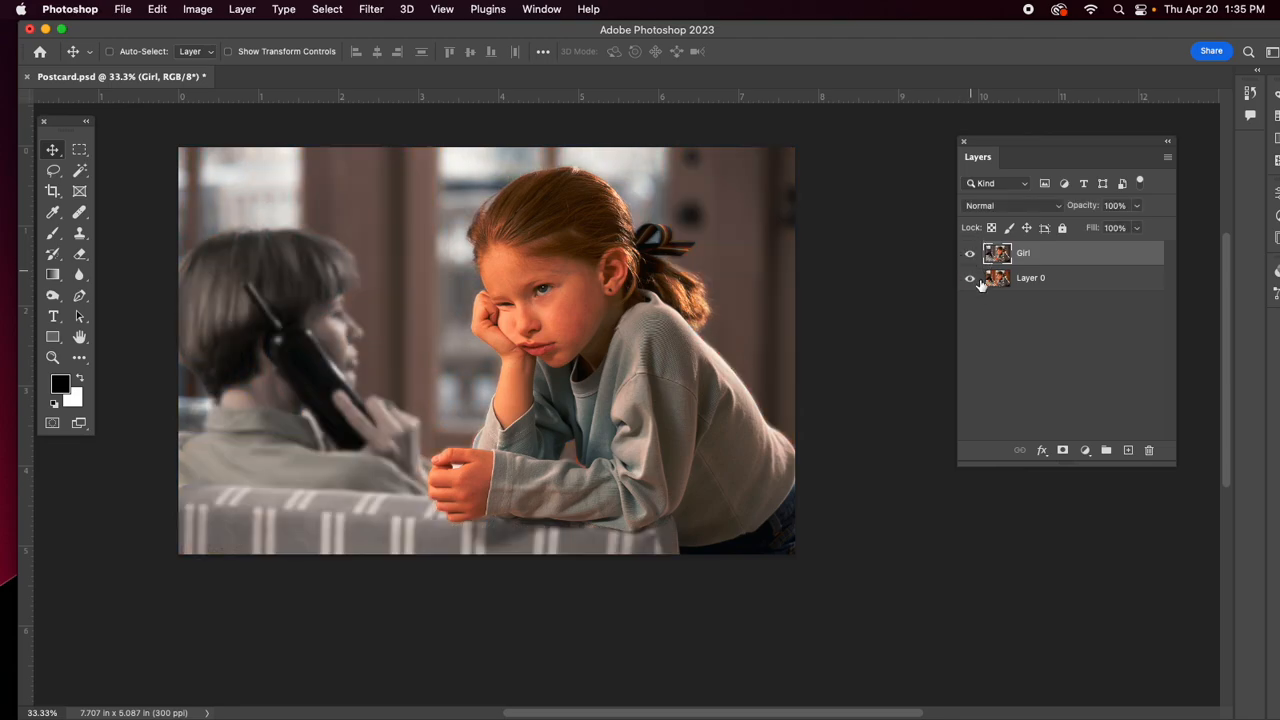
left_click(969, 278)
Place AT_and_T.ai from the Desktop as an embedded smart object, using its page cropped to the bounding box
left_click(123, 10)
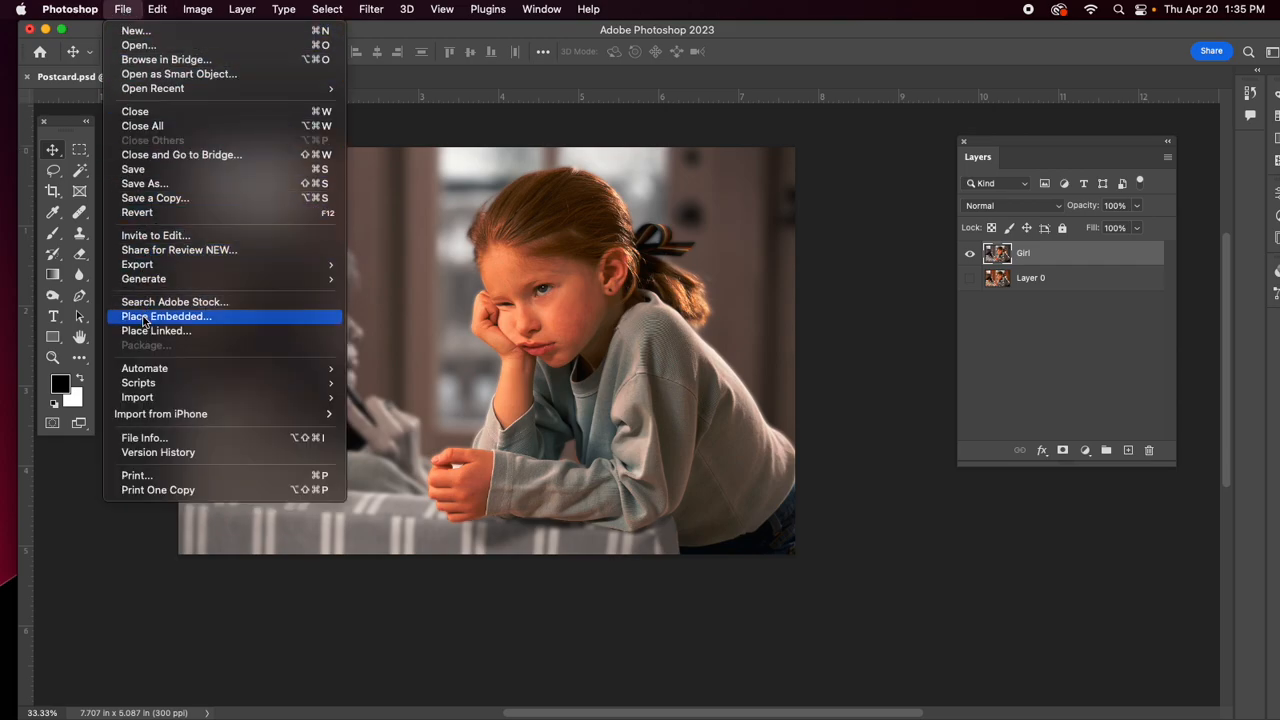
left_click(145, 318)
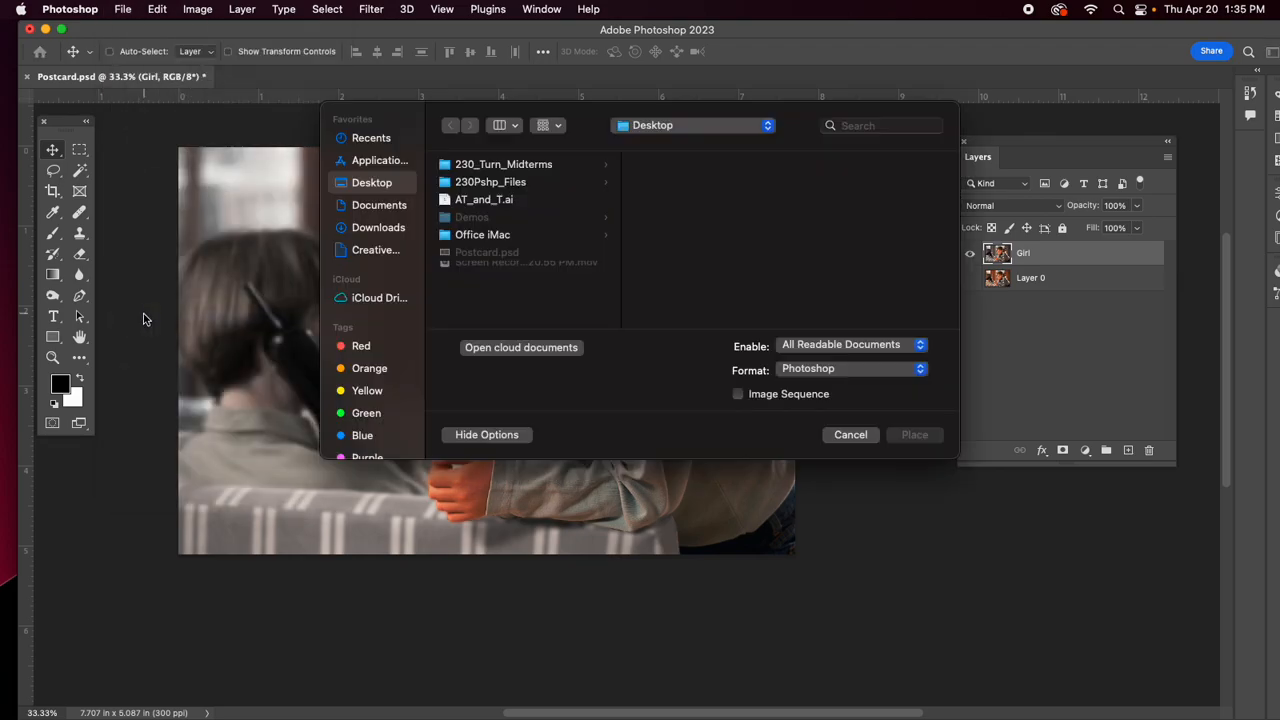
left_click(466, 203)
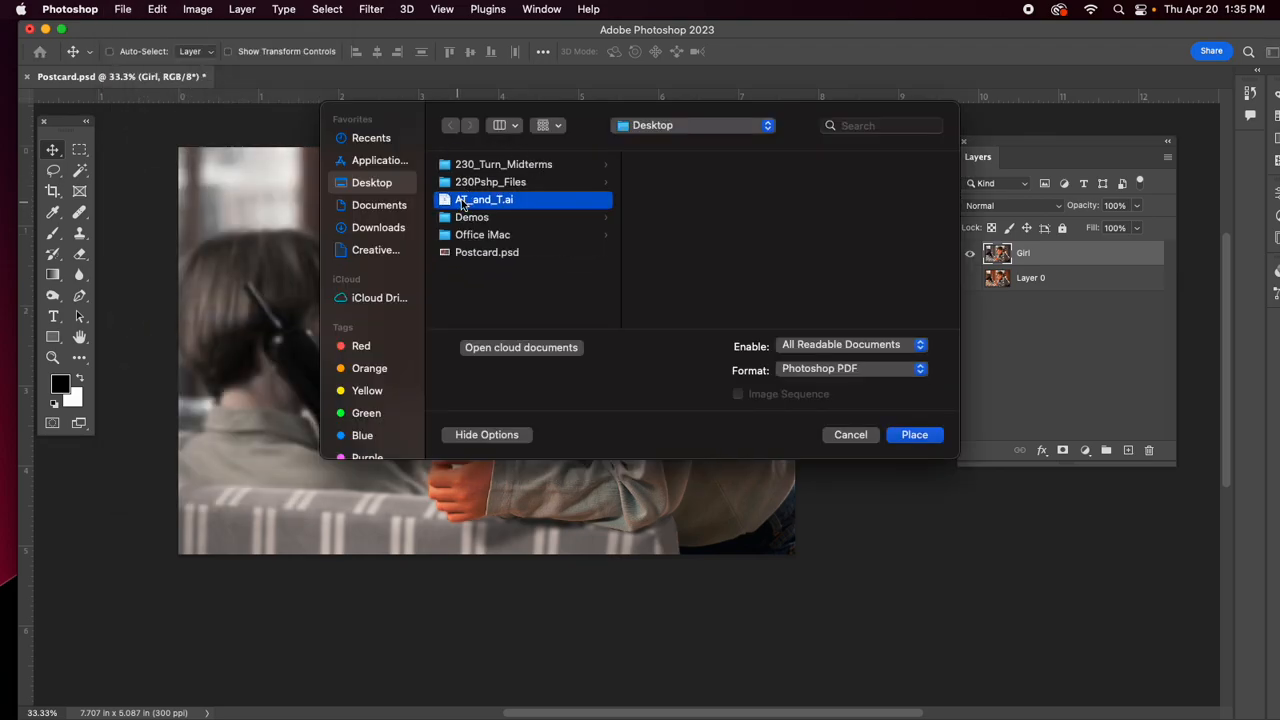
left_click(914, 436)
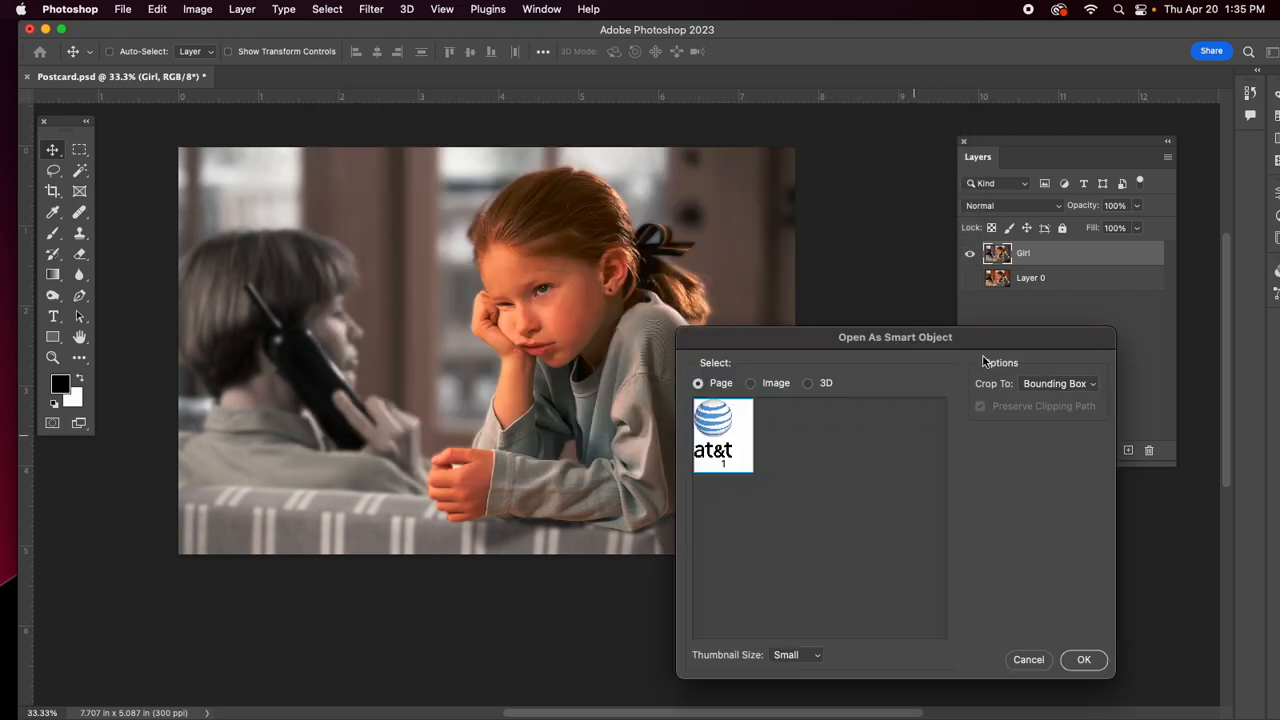
left_click_drag(977, 337, 743, 153)
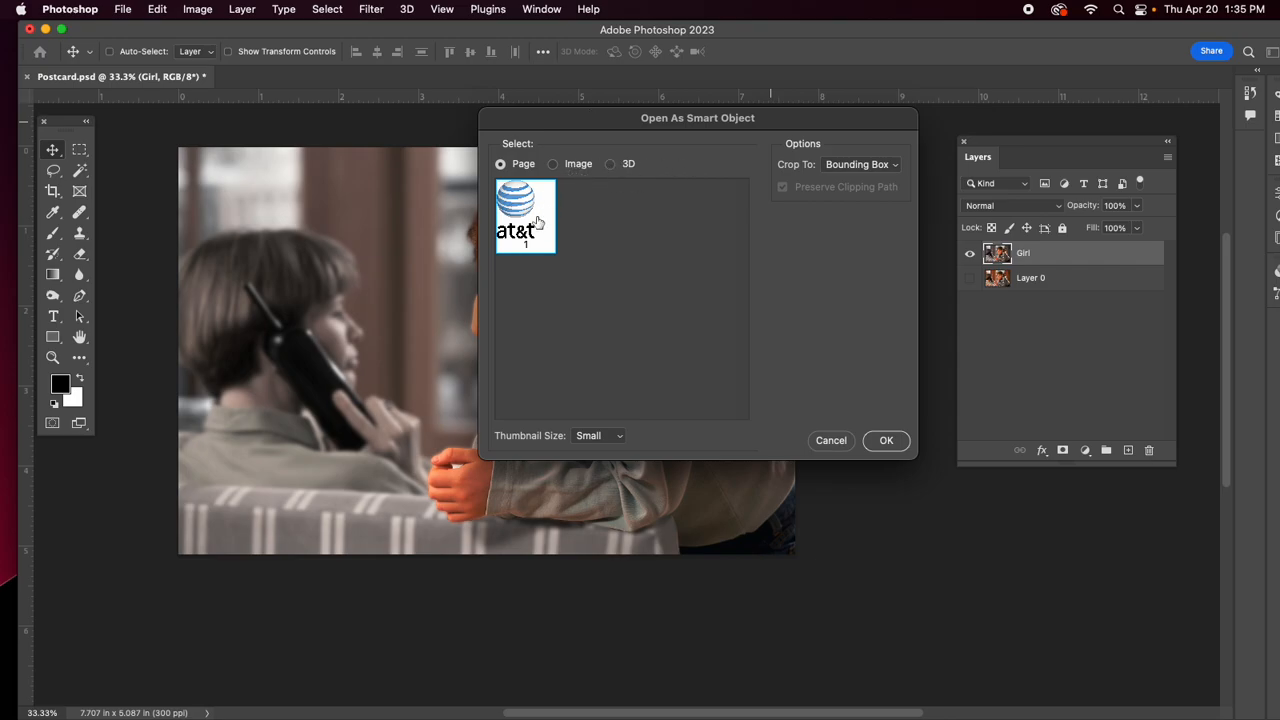
left_click(885, 442)
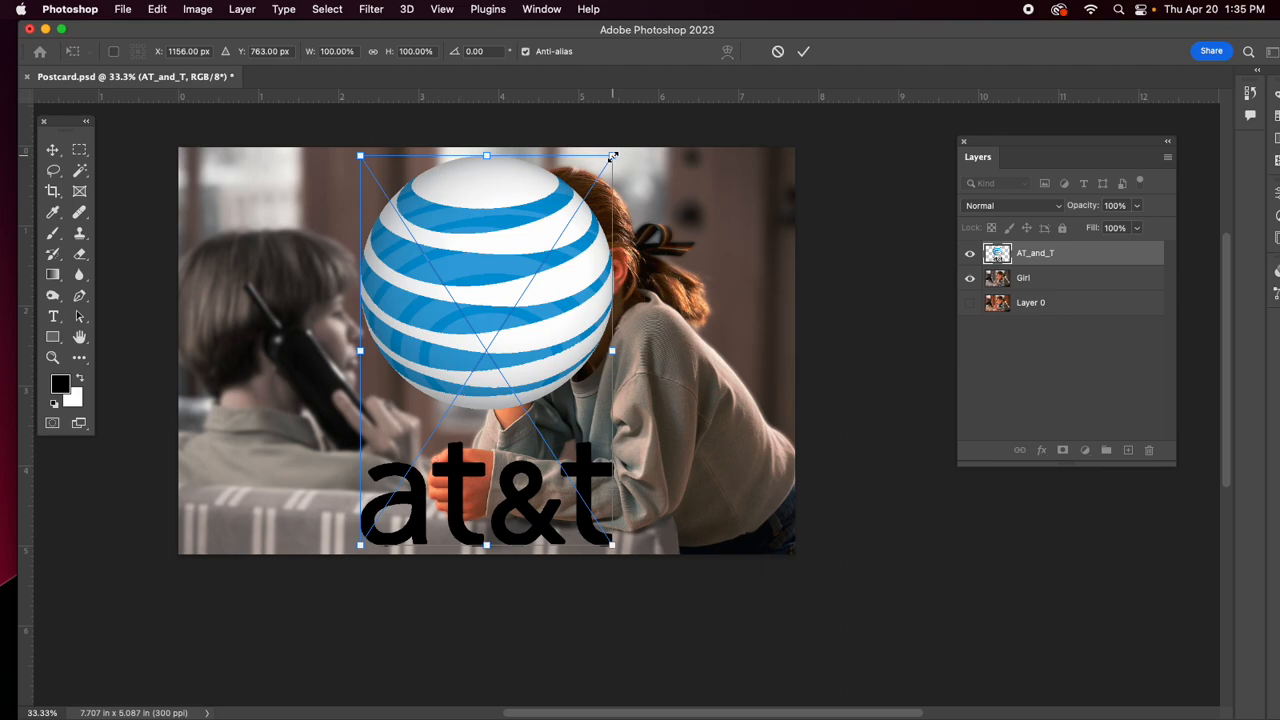
Scale the placed AT&T logo to about 20.5% and position it near the photo's lower-right corner
left_click_drag(614, 156, 492, 301)
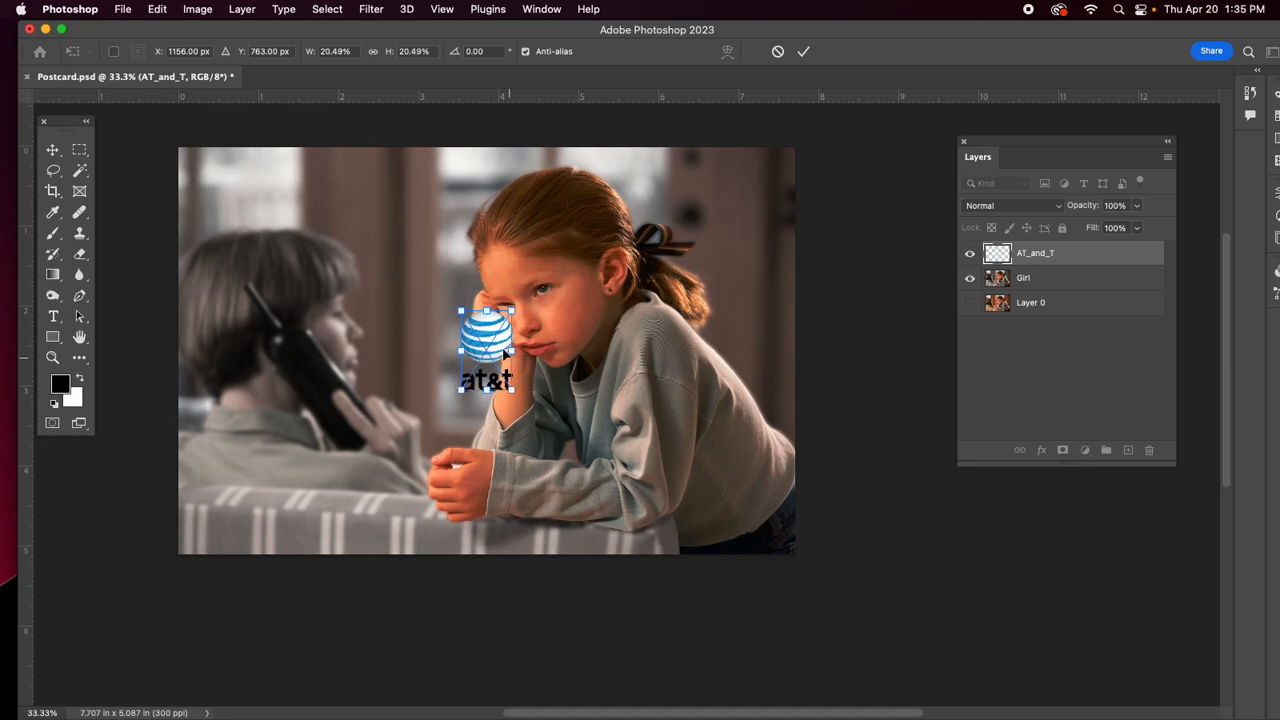
left_click_drag(496, 349, 752, 484)
key("Return")
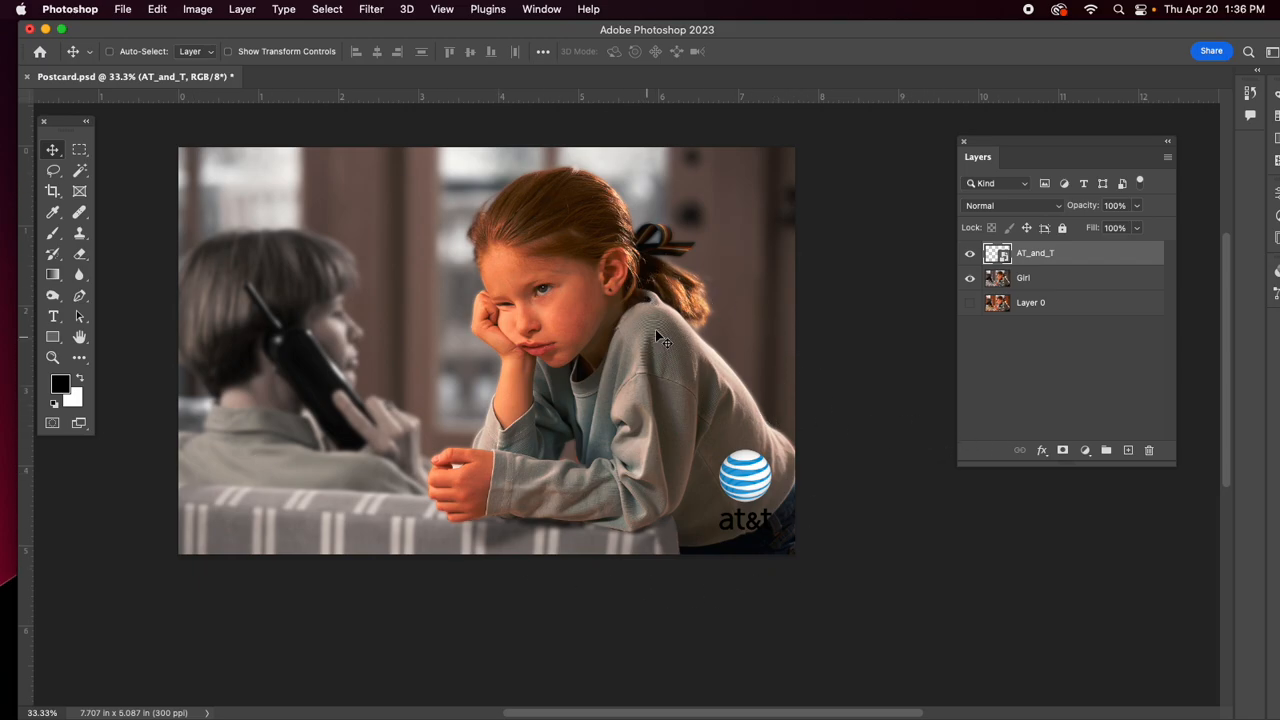
left_click_drag(746, 504, 737, 497)
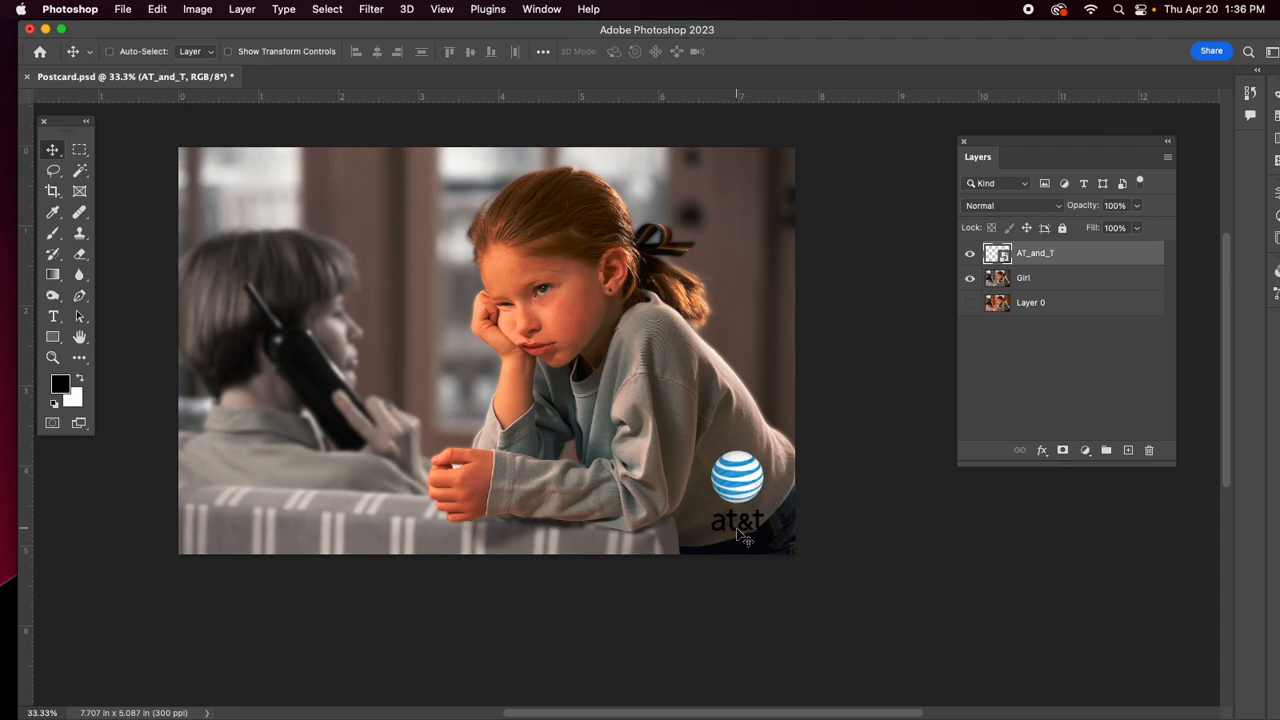
Try a Color Overlay effect on the AT_and_T logo layer and cancel the layer style changes
double_click(1106, 262)
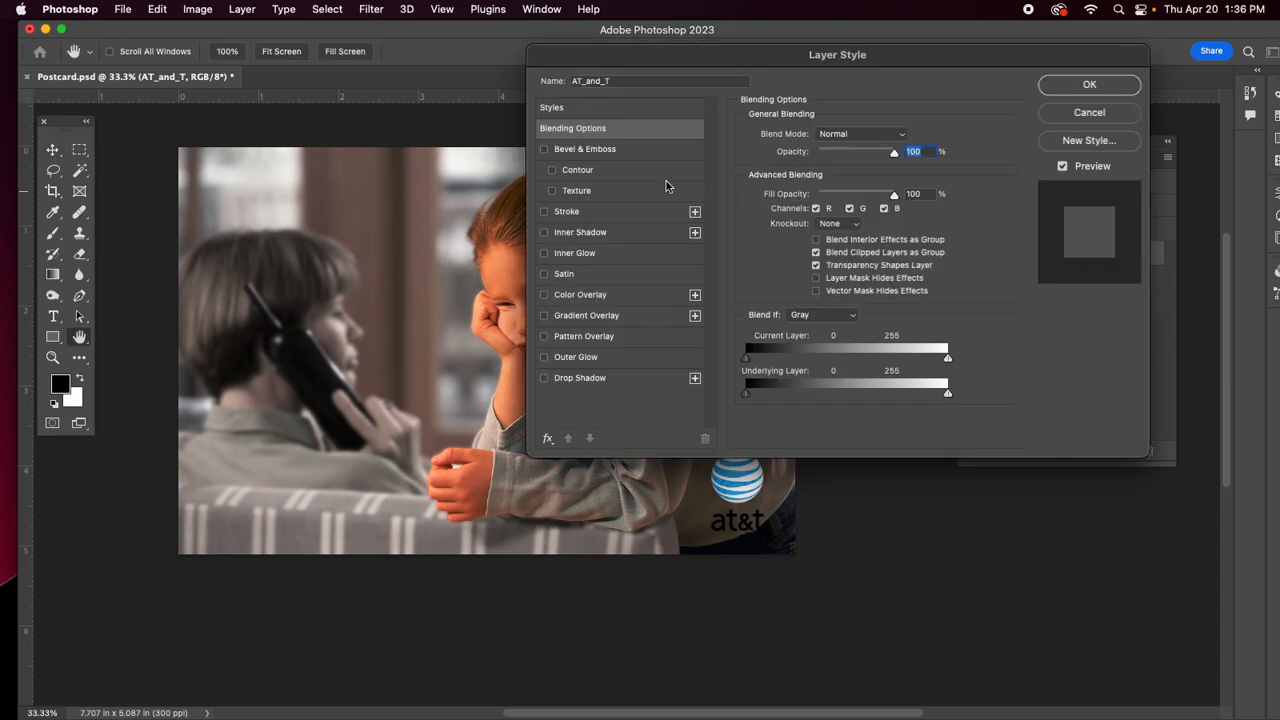
left_click(544, 295)
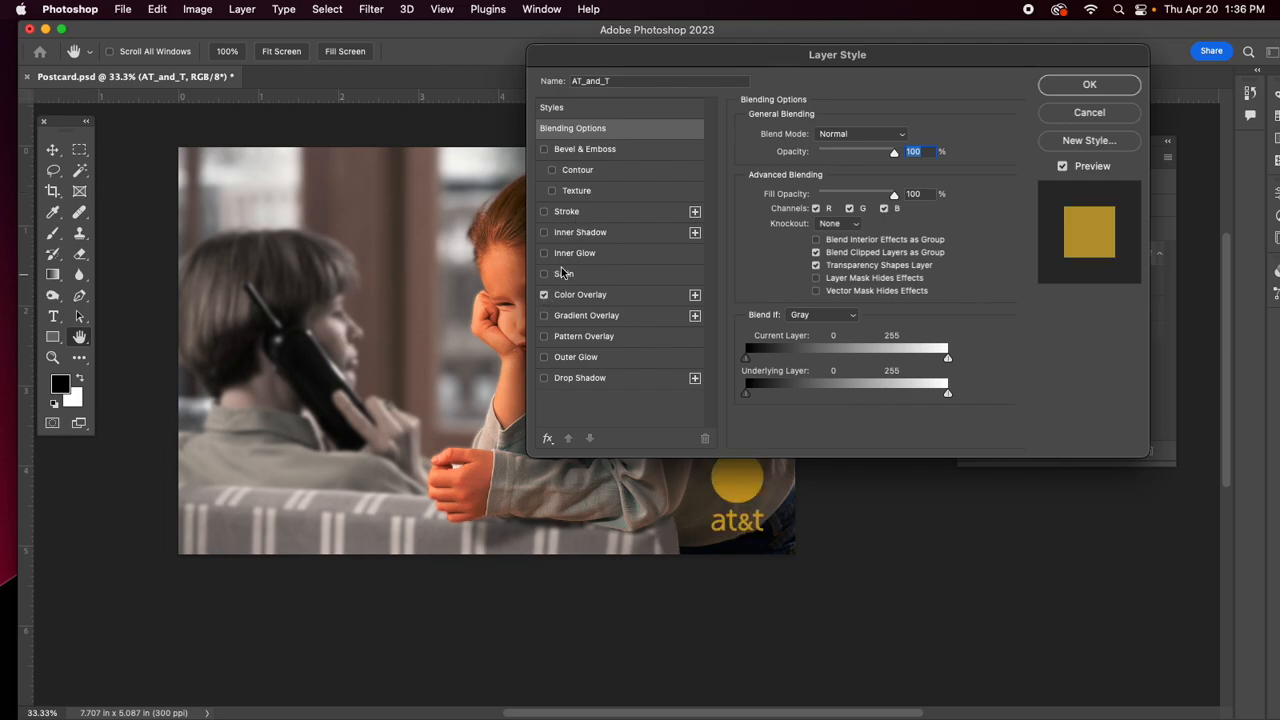
left_click_drag(708, 63, 724, 42)
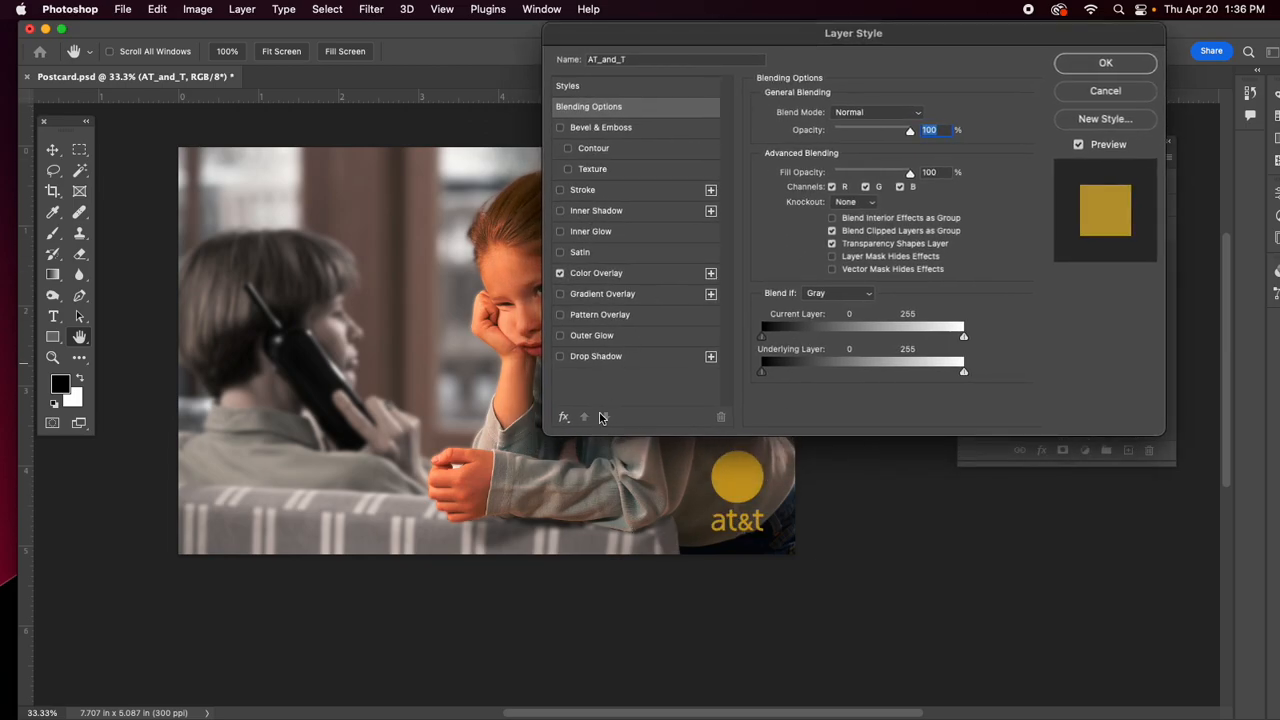
left_click(1098, 93)
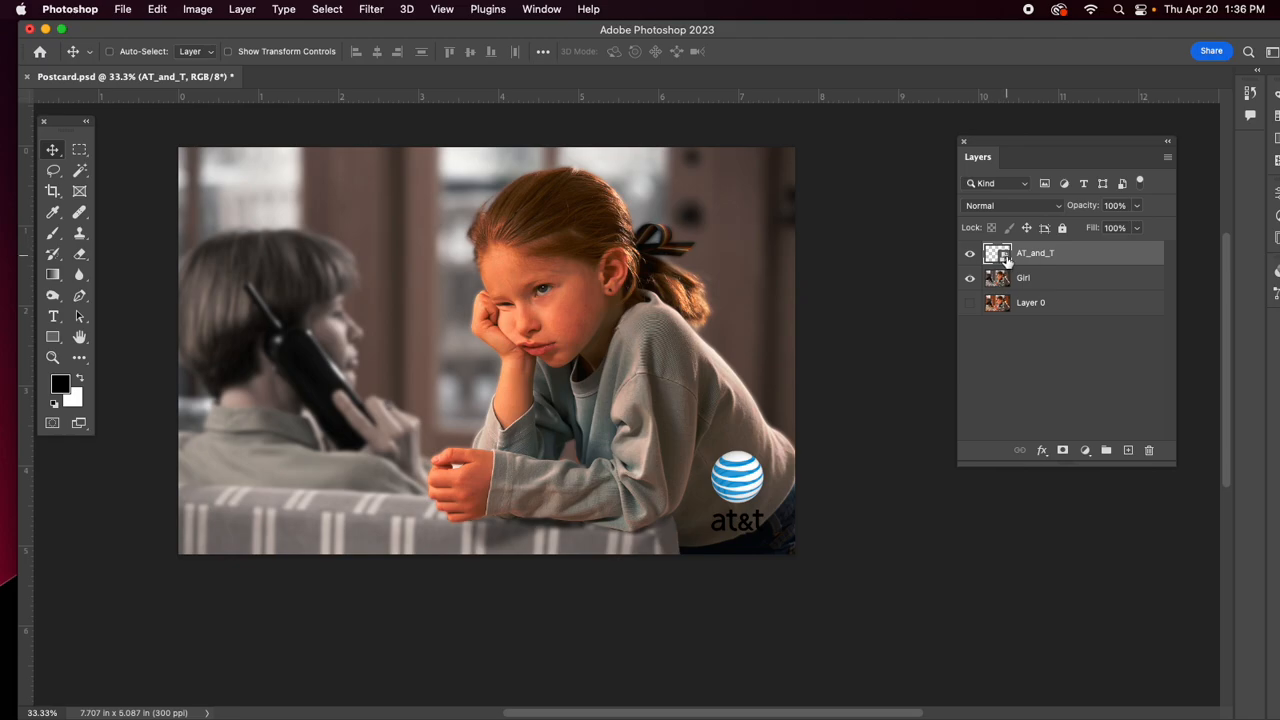
Open the AT_and_T smart object's contents in Illustrator and recolour the black "at&t" lettering with the White swatch
double_click(1004, 256)
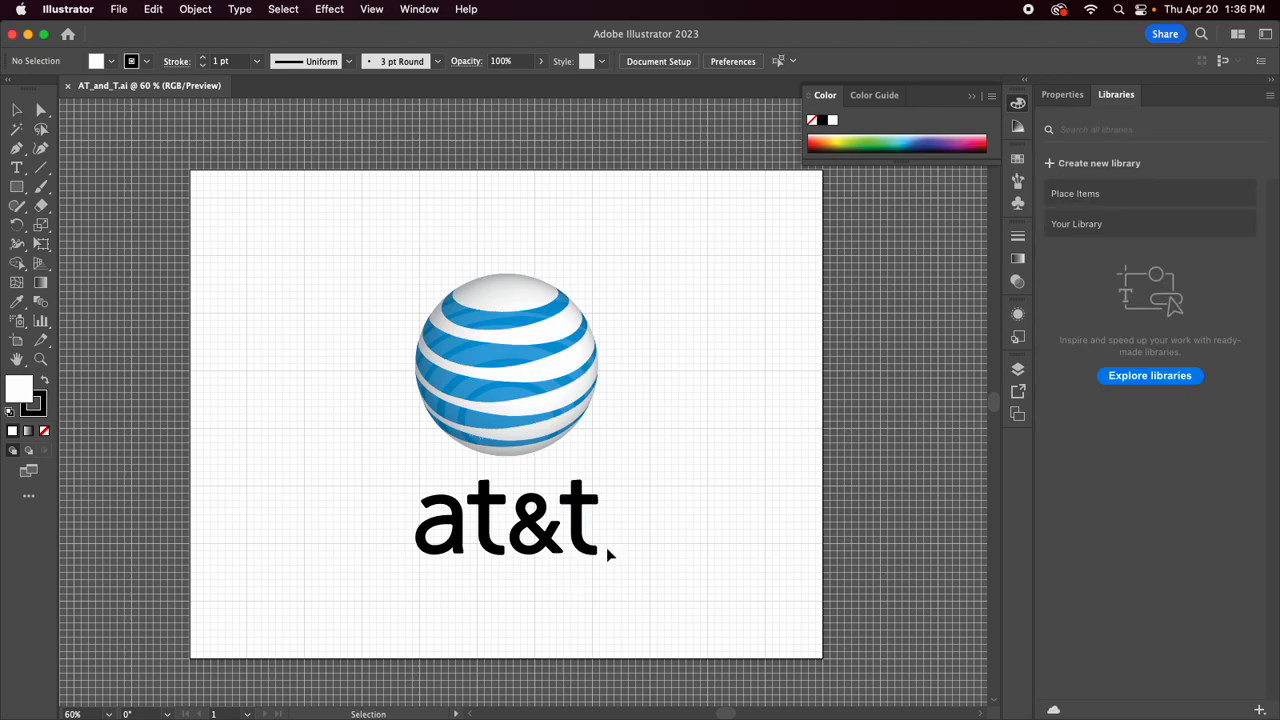
left_click(41, 110)
left_click_drag(411, 572, 631, 483)
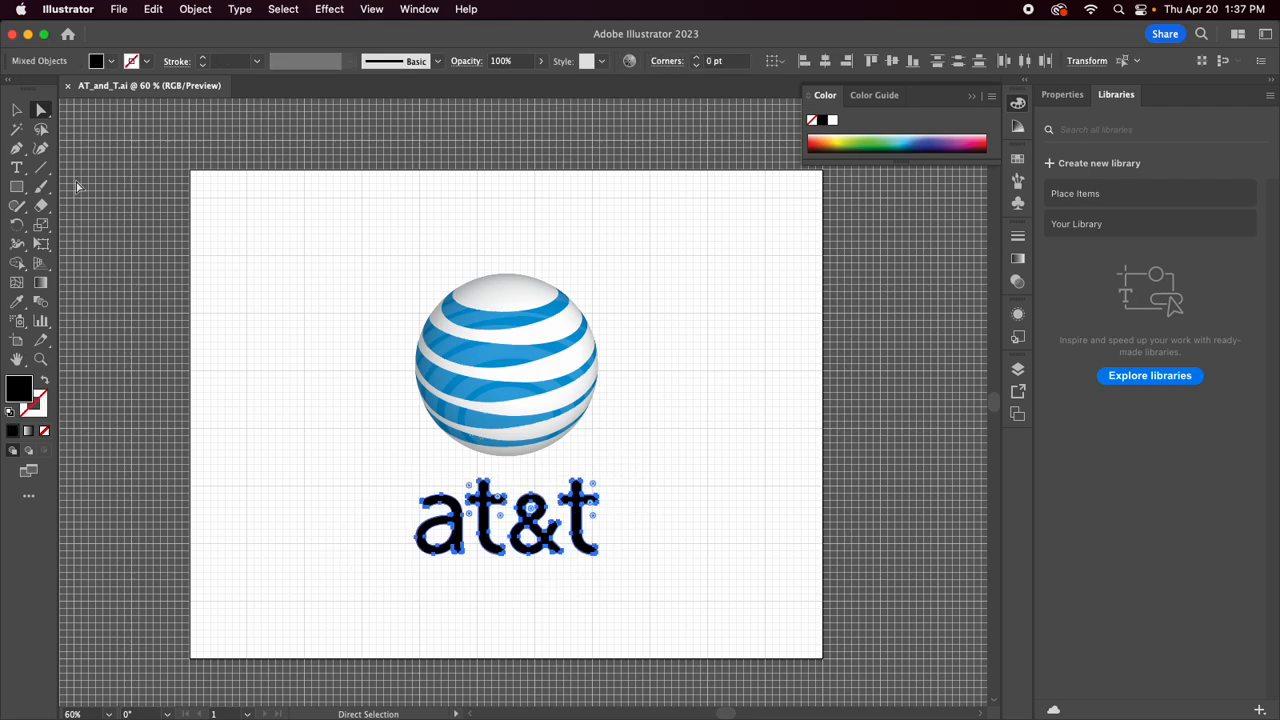
left_click(113, 63)
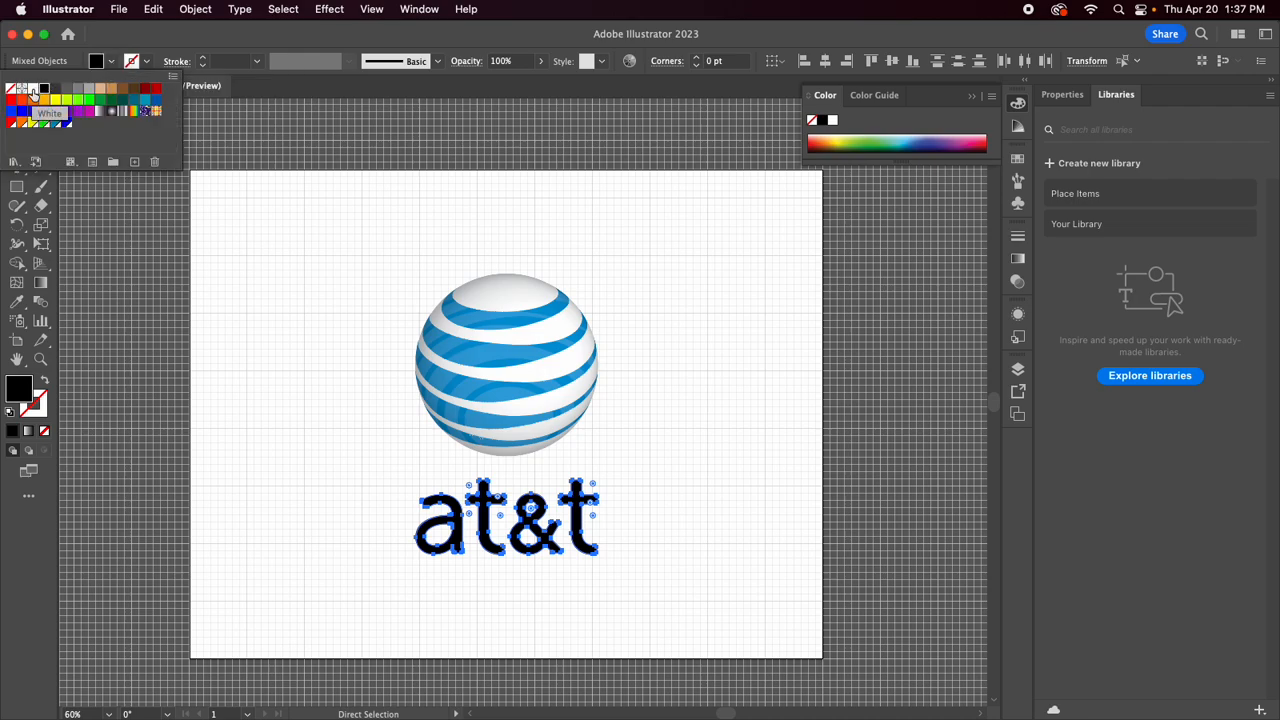
double_click(31, 90)
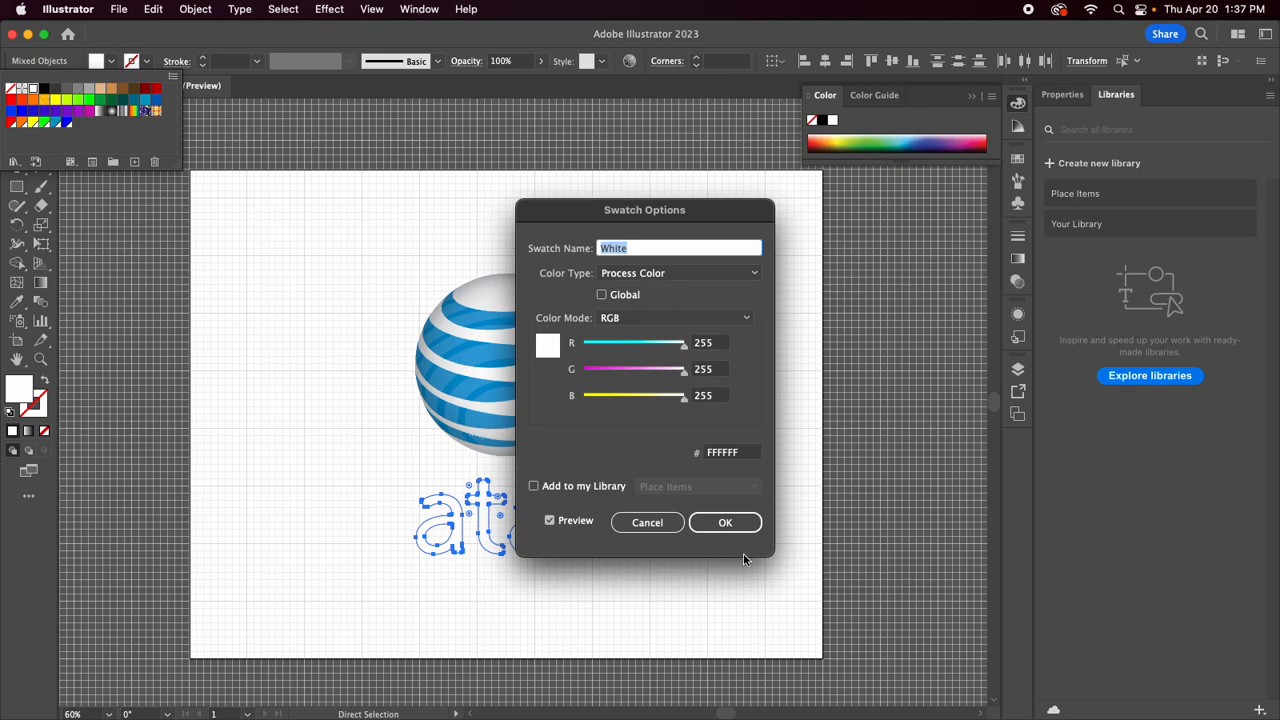
left_click(748, 524)
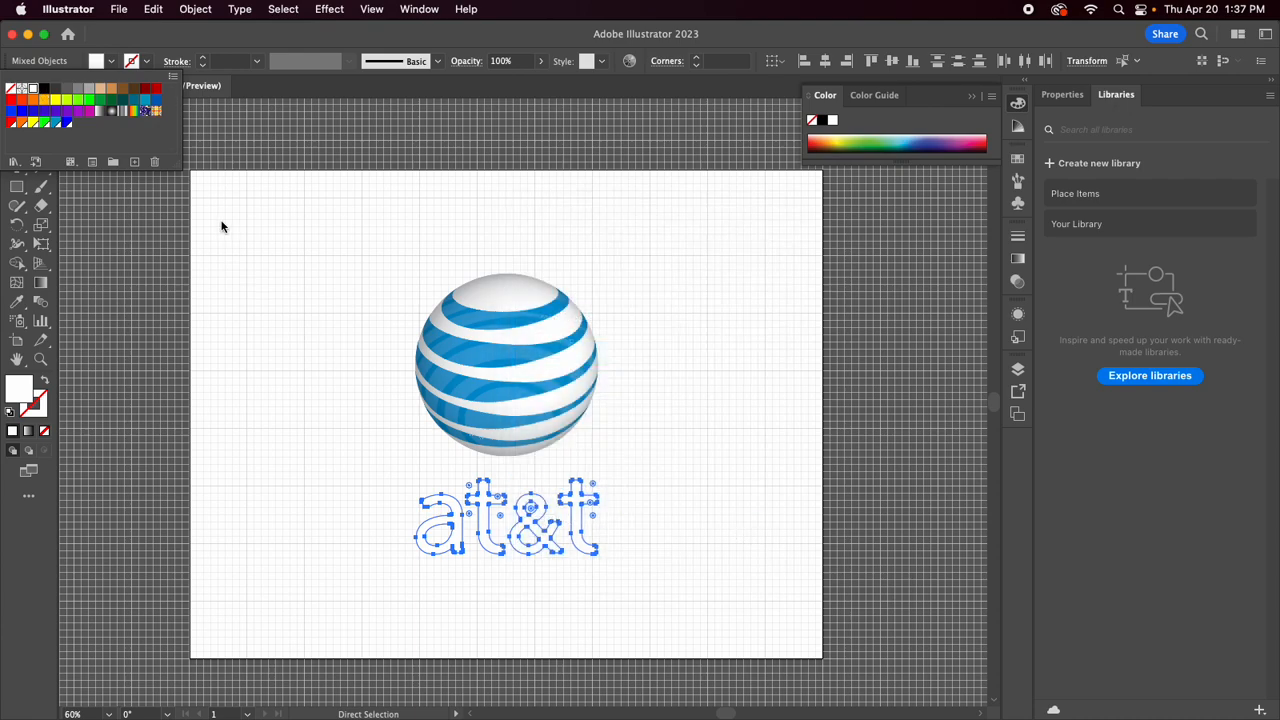
left_click(222, 224)
left_click(232, 218)
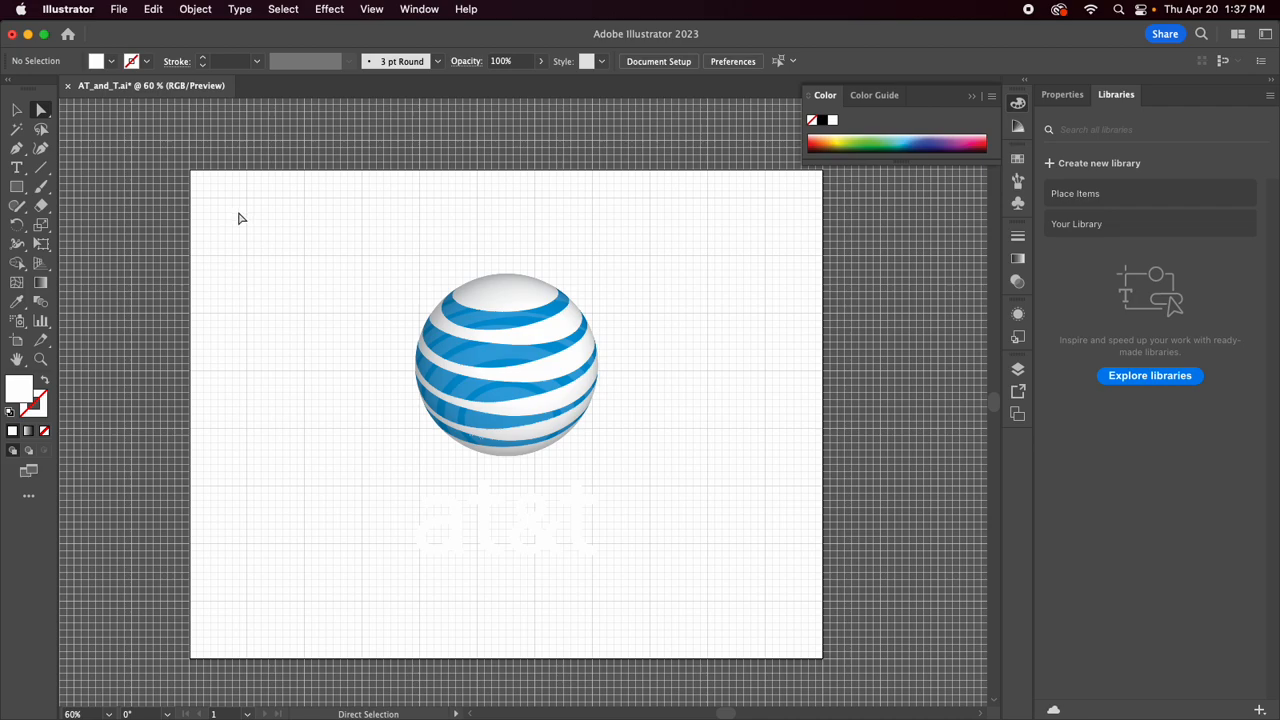
Save and close AT_and_T.ai, then return to Postcard.psd in Photoshop and reposition its window
left_click(119, 9)
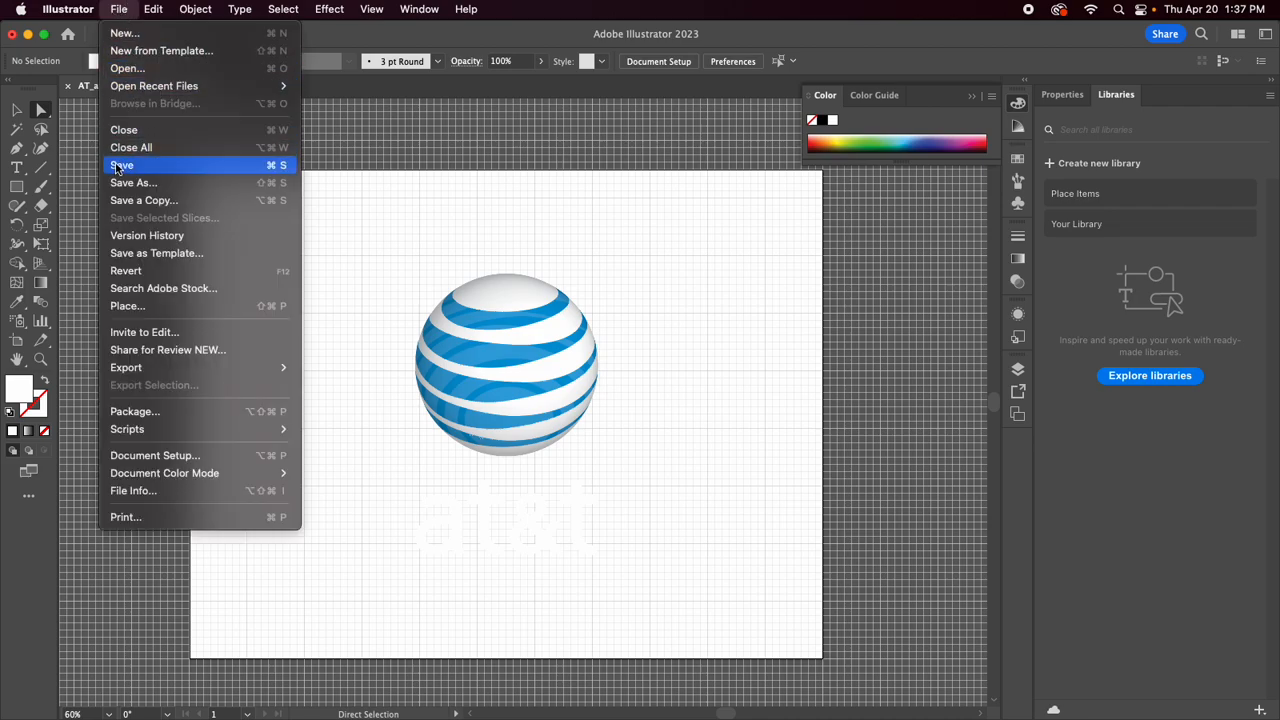
left_click(116, 167)
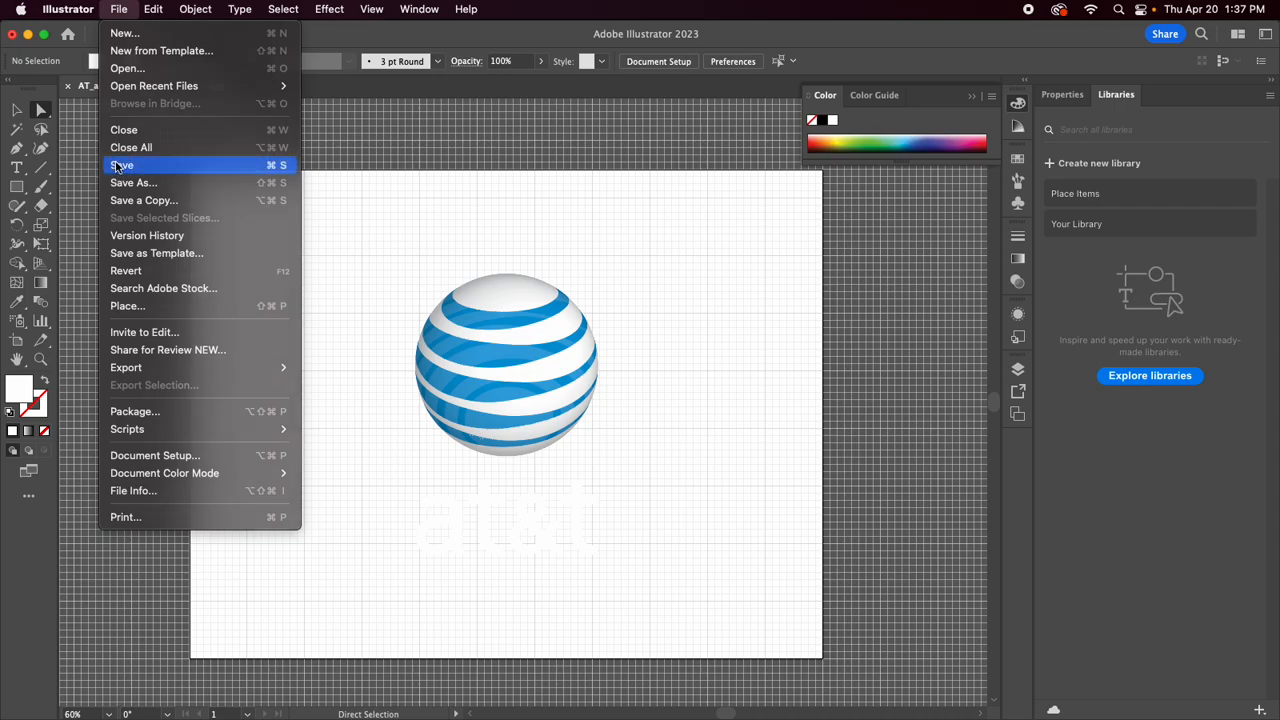
left_click(790, 406)
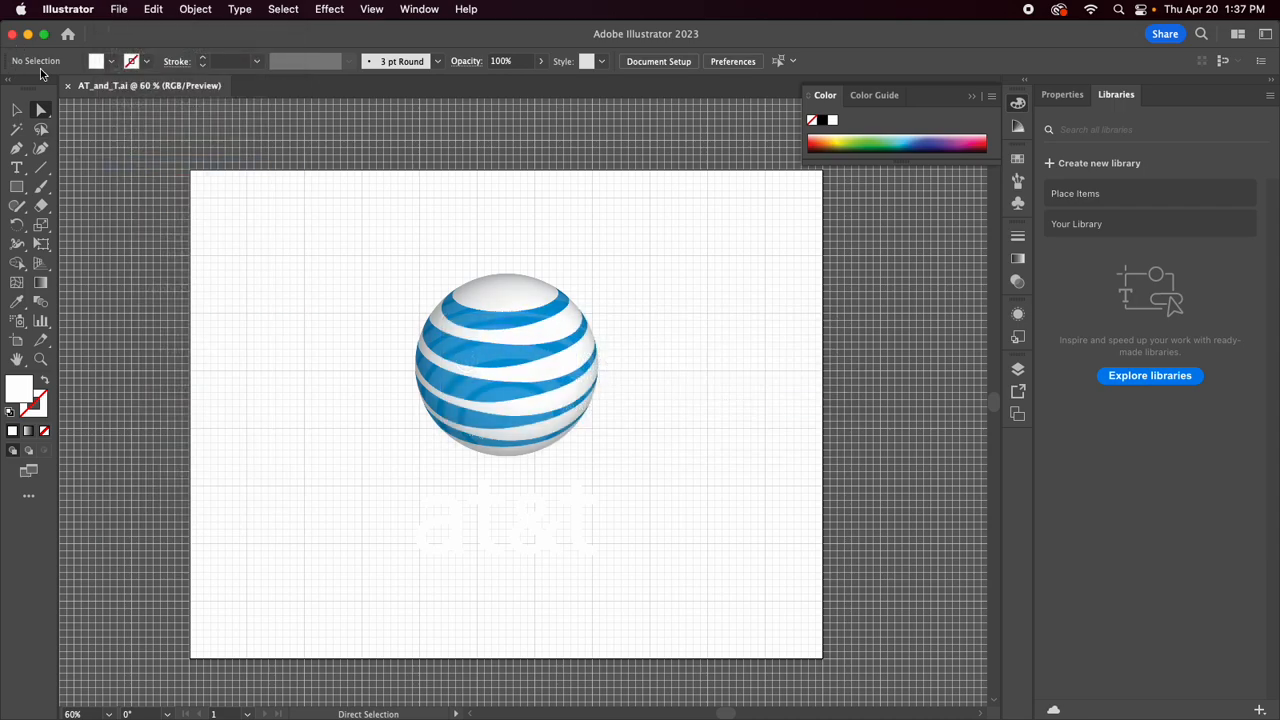
left_click(66, 85)
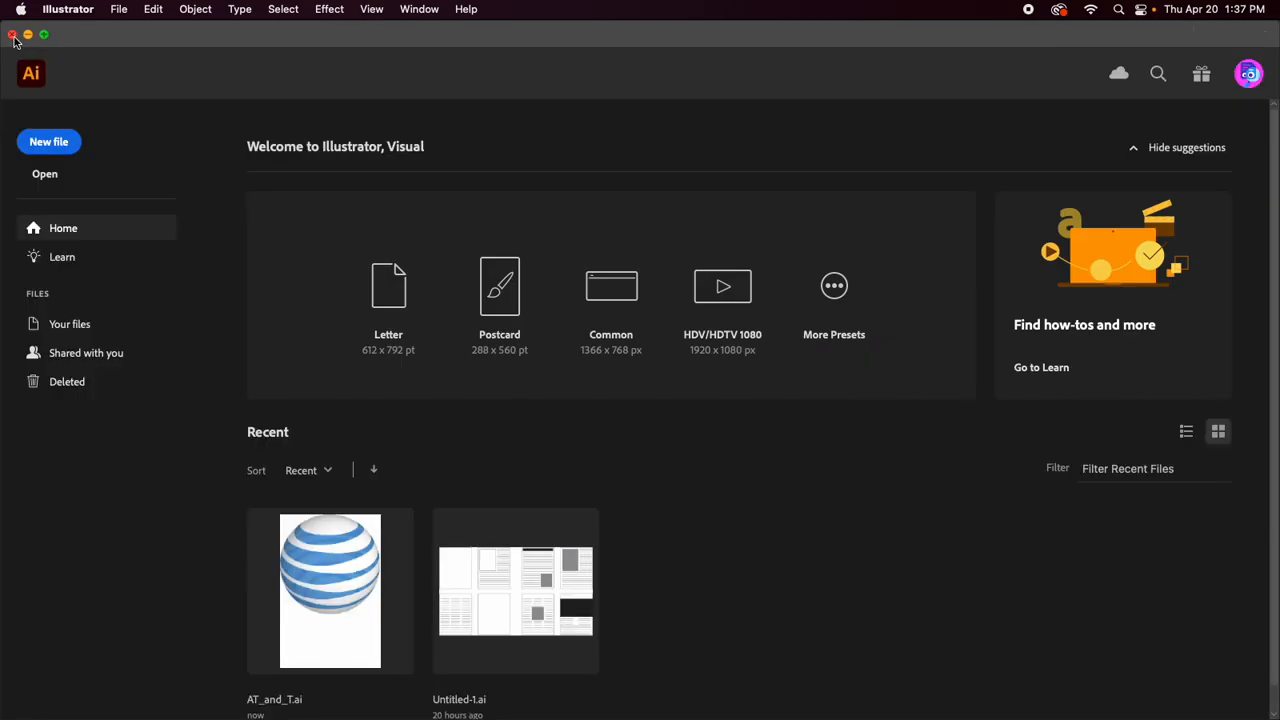
left_click(13, 34)
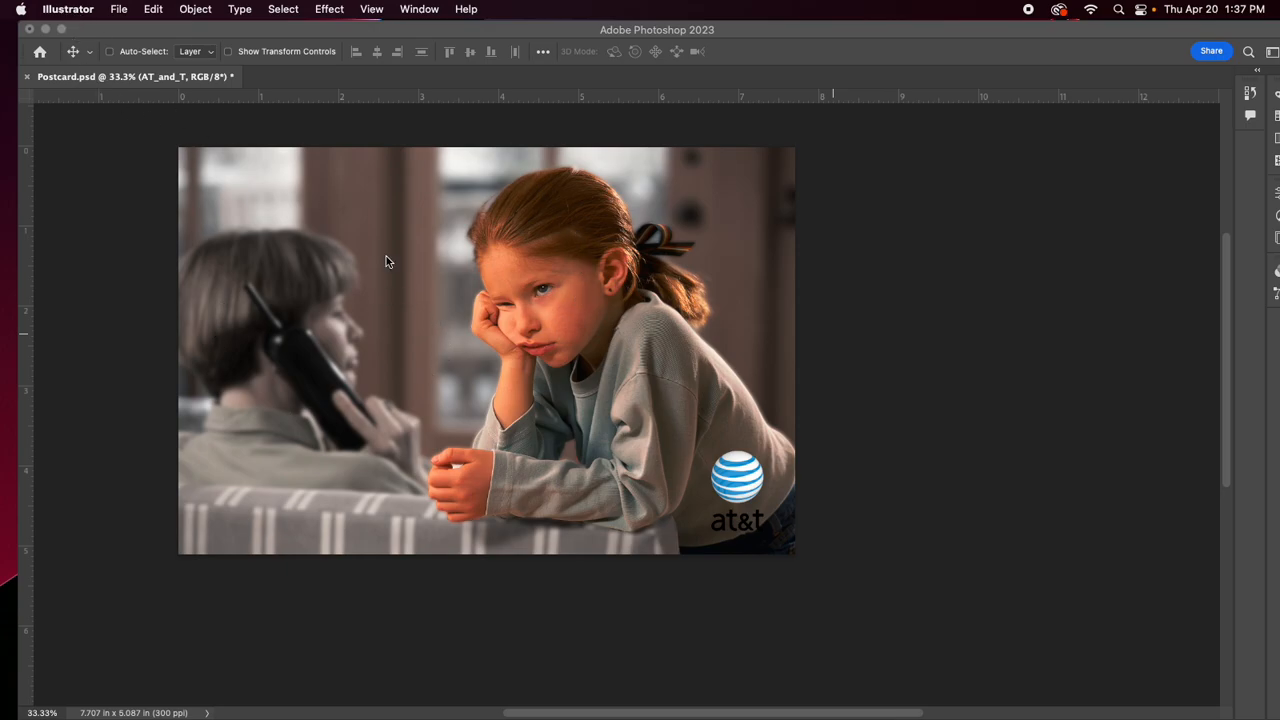
left_click(425, 237)
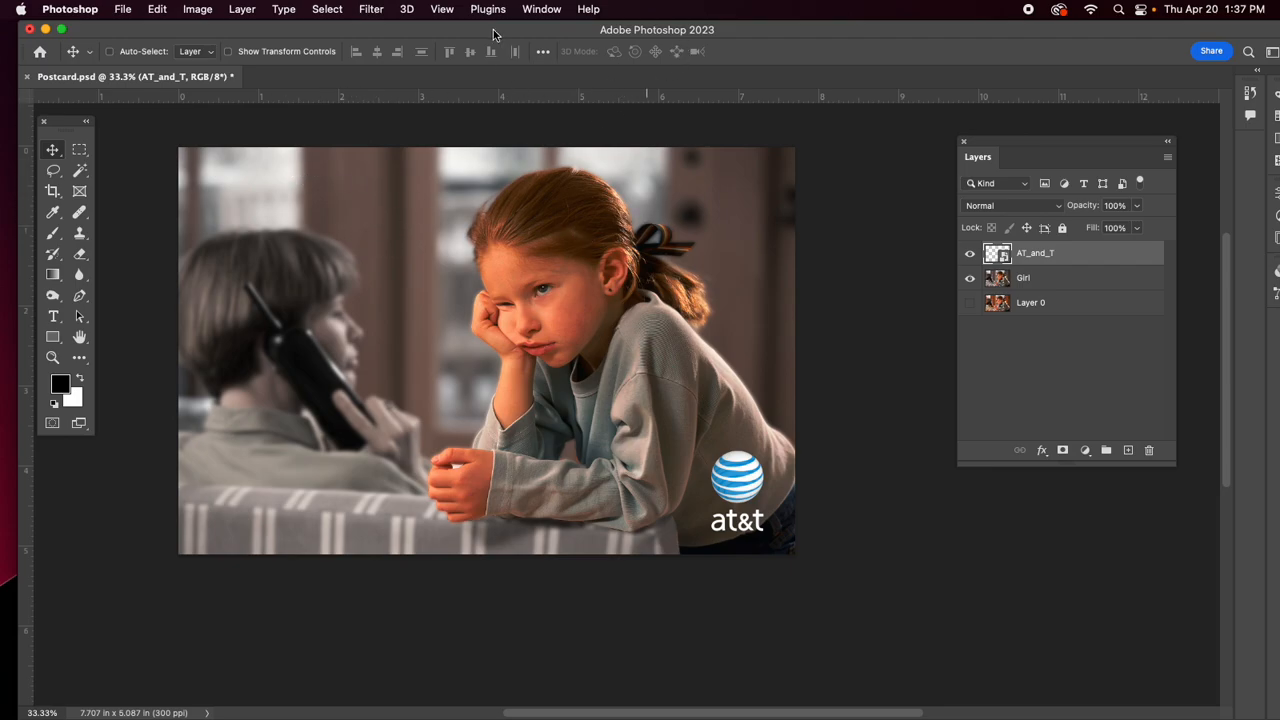
mouse_move(513, 35)
left_mouse_down()
mouse_move(500, 42)
mouse_move(513, 55)
left_mouse_up()
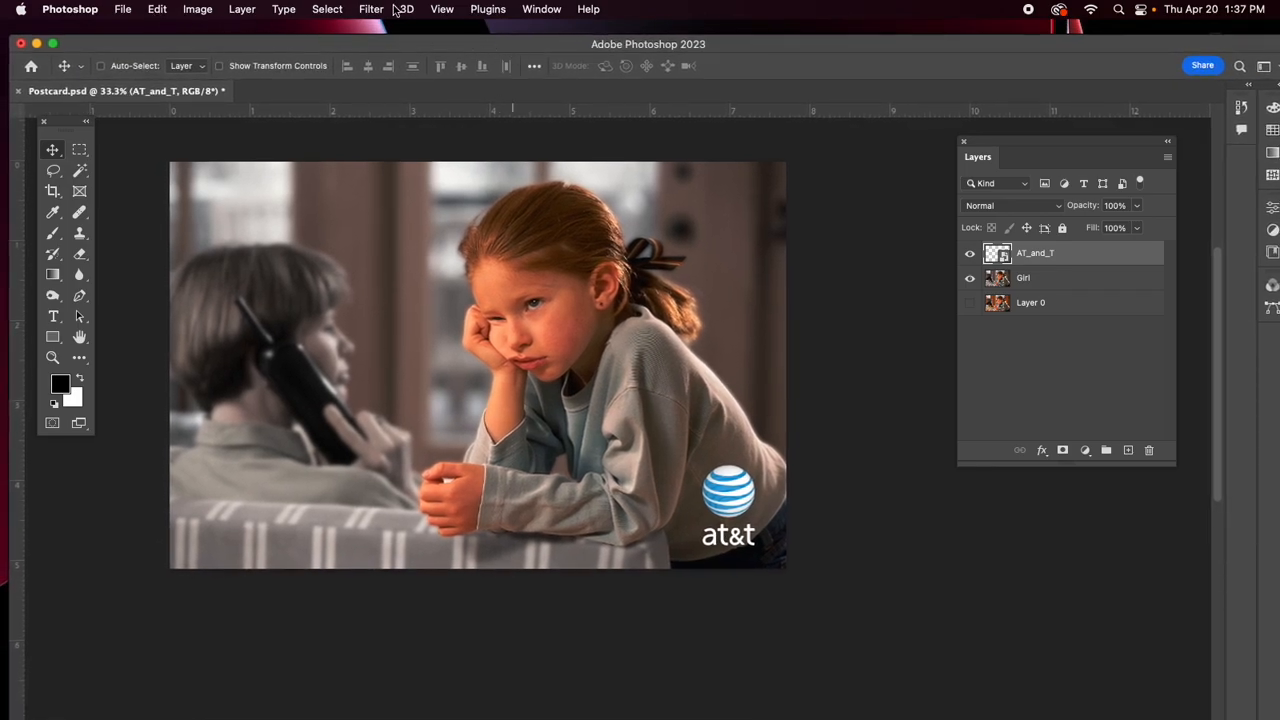
mouse_move(889, 43)
left_mouse_down()
mouse_move(800, 26)
mouse_move(803, 131)
mouse_move(709, 63)
mouse_move(849, 49)
mouse_move(929, 20)
mouse_move(866, 23)
mouse_move(881, 32)
left_mouse_up()
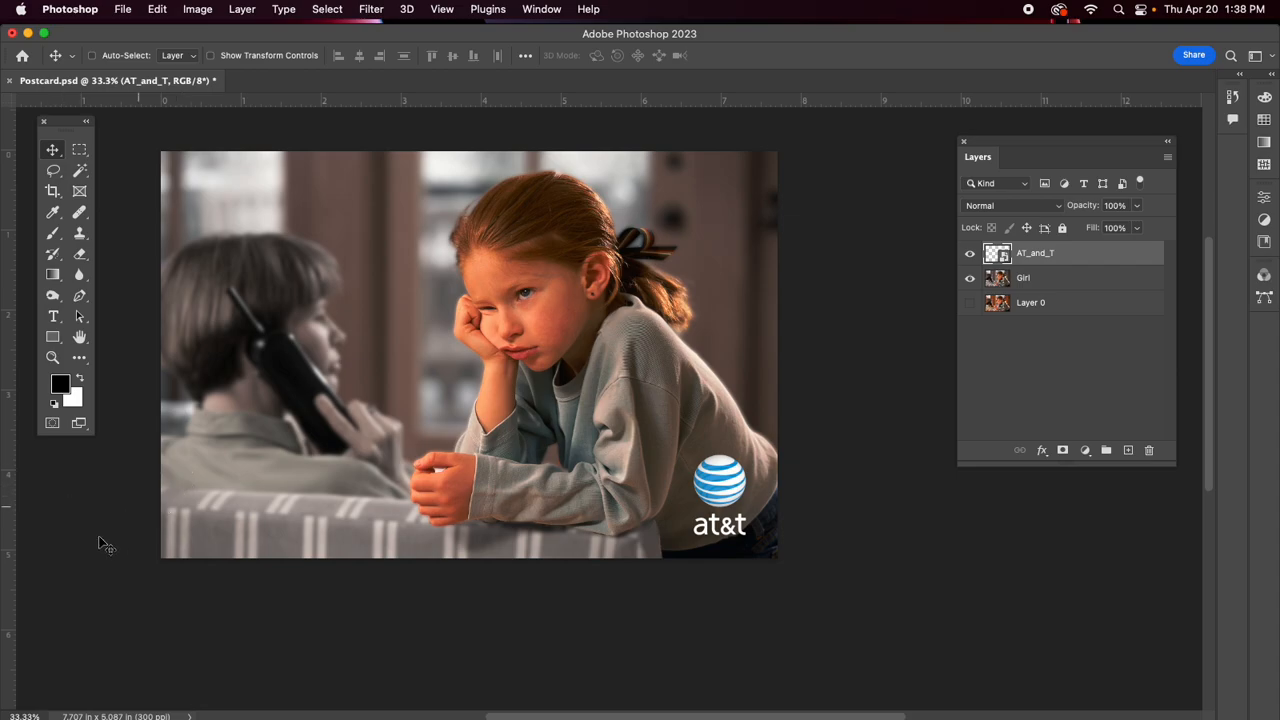
Switch to TextEdit, end the first line with a comma and copy "With the fewest dropped calls on America's Largest network,"
mouse_move(3, 568)
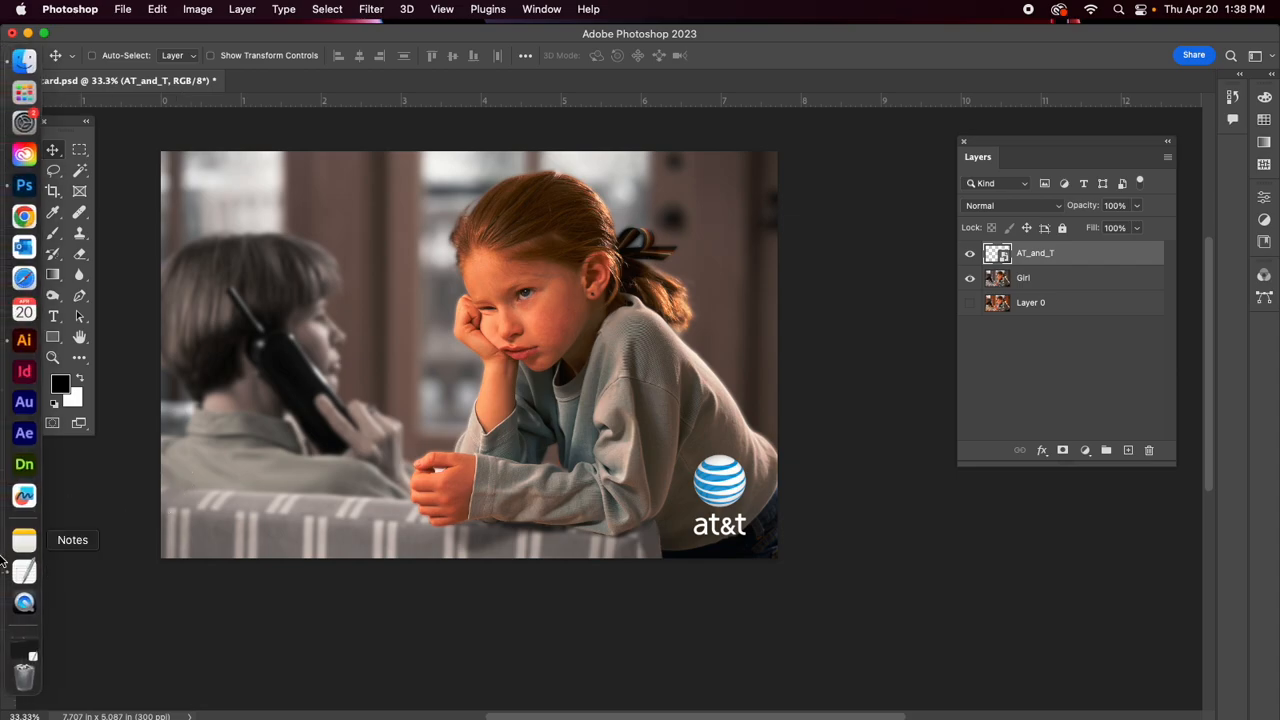
left_click(6, 571)
left_click_drag(784, 213, 879, 76)
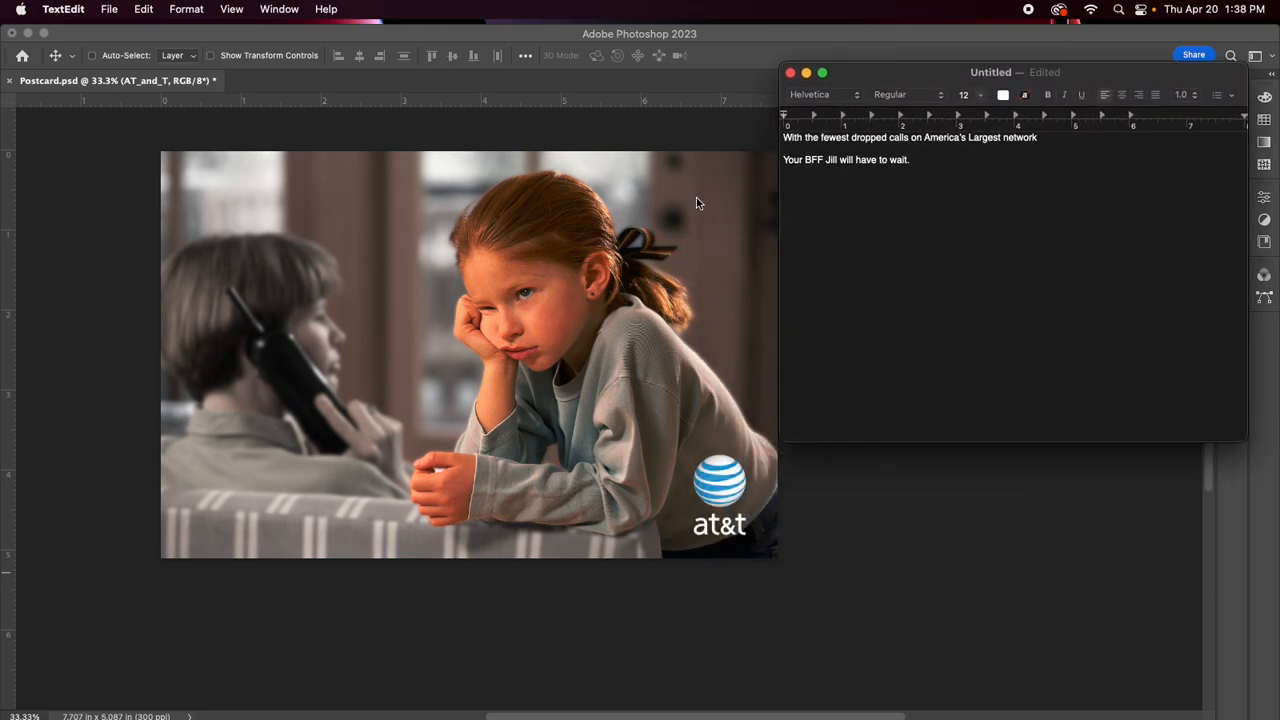
left_click(1040, 139)
left_click_drag(1046, 137, 783, 137)
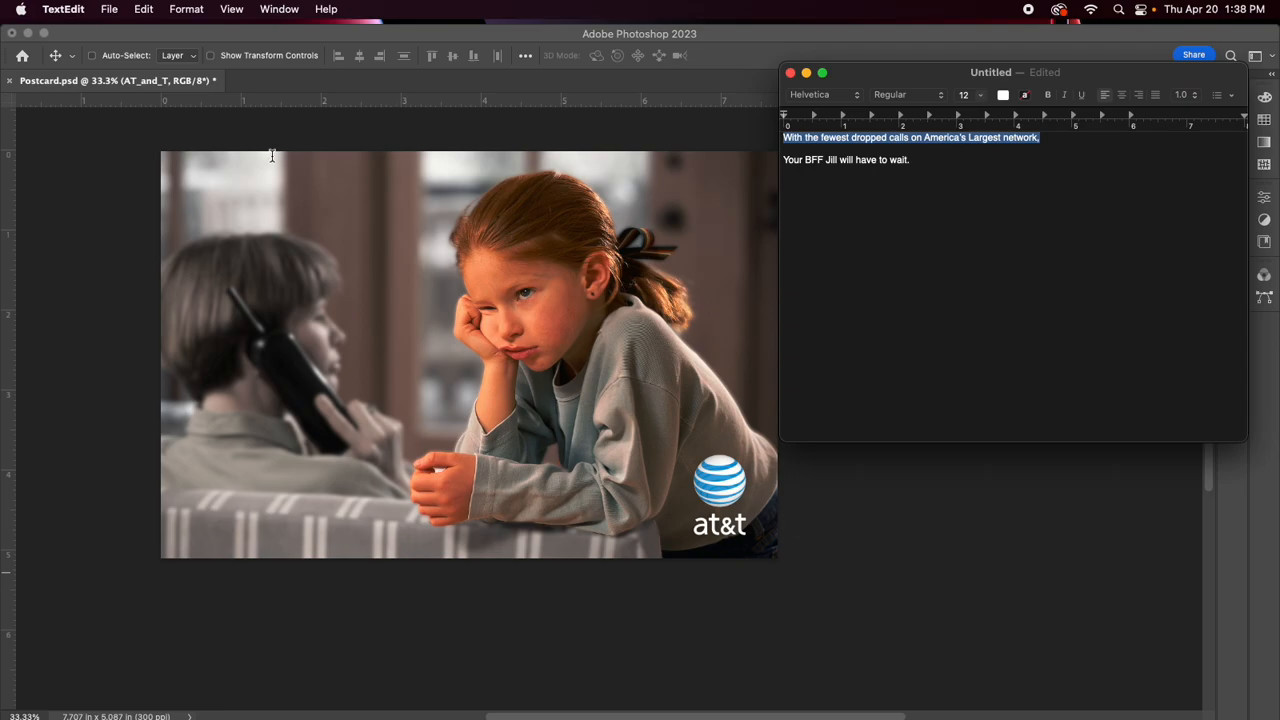
left_click(244, 214)
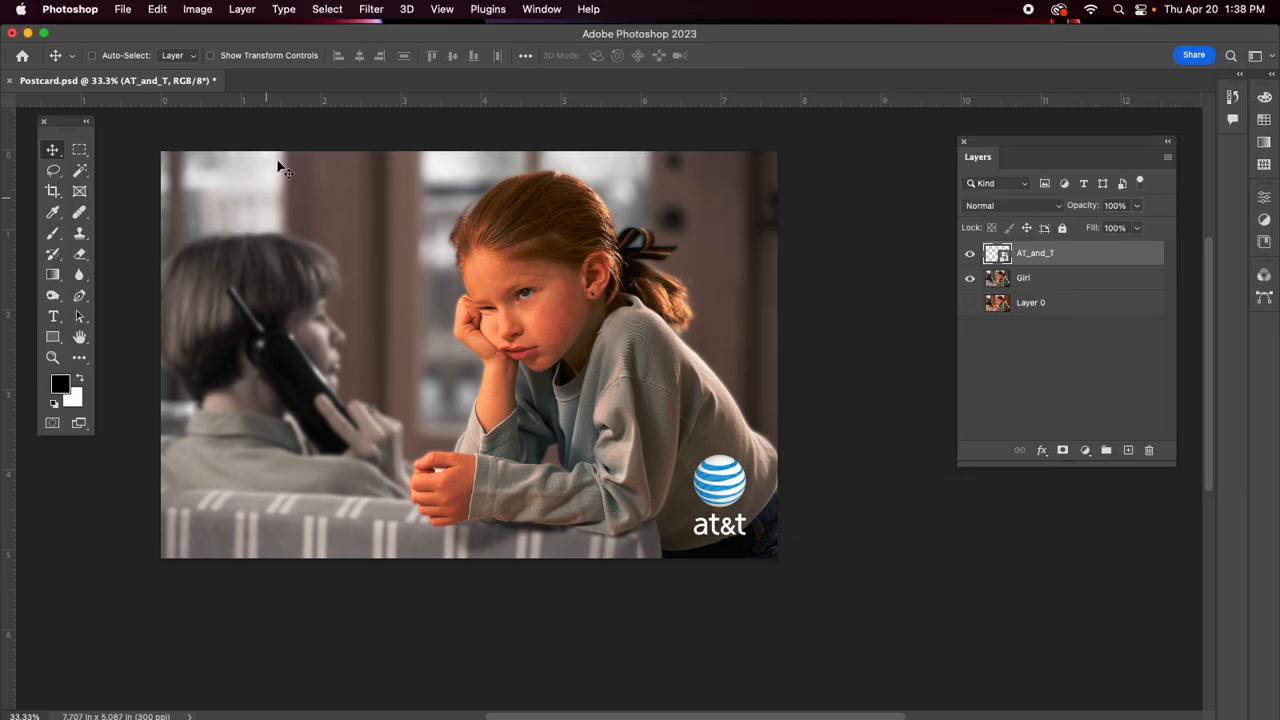
Add a horizontal text layer with the copied "With the fewest dropped calls…" line and position it across the top of the photo
left_click(54, 317)
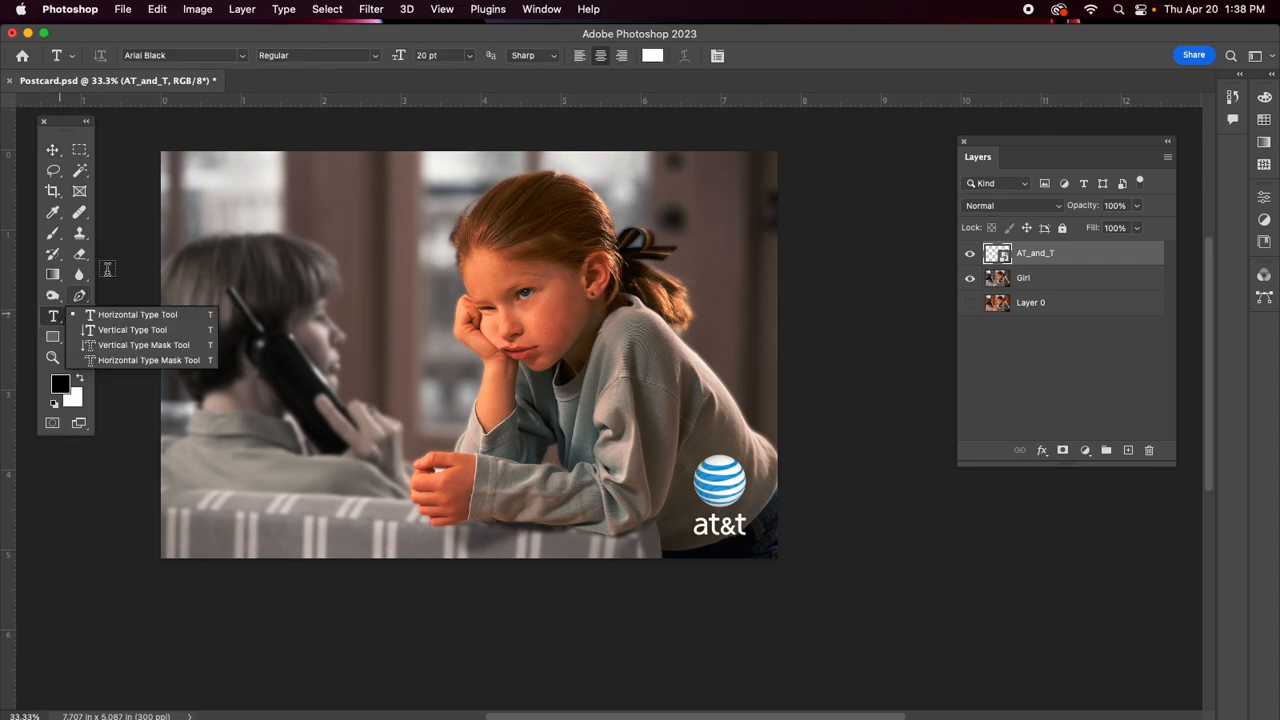
left_click(226, 181)
key("super+c")
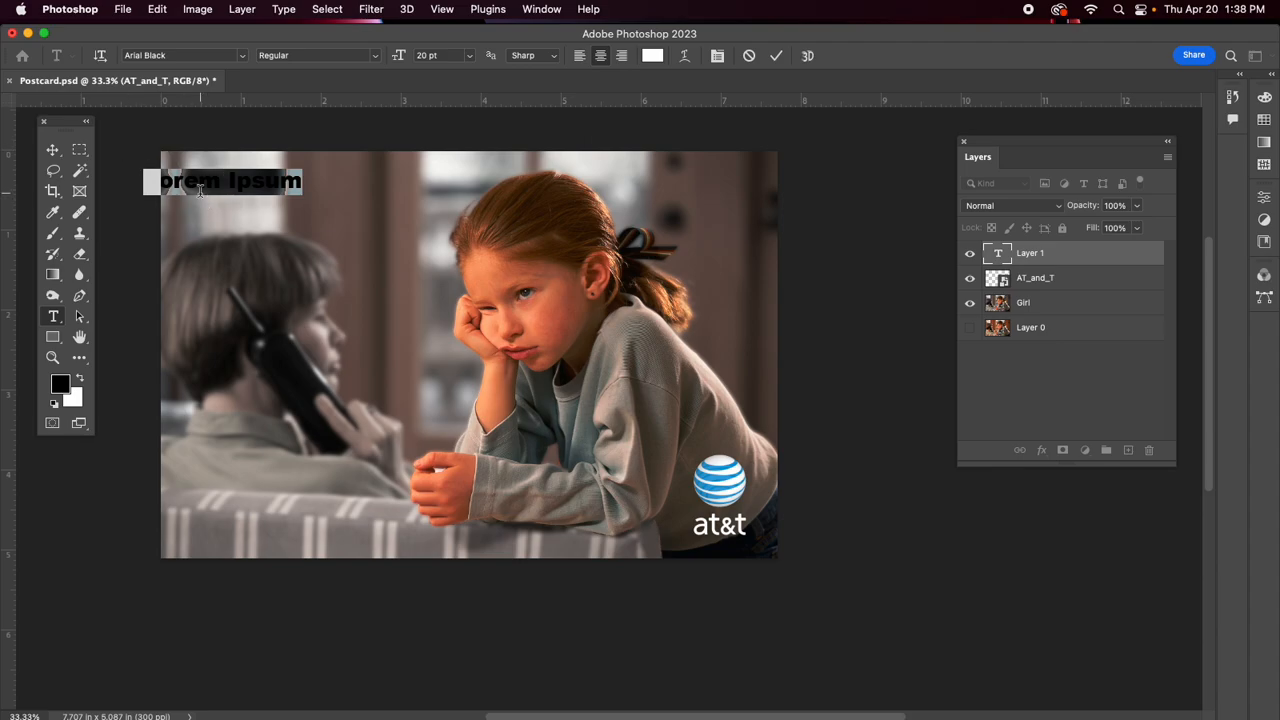
left_click(158, 9)
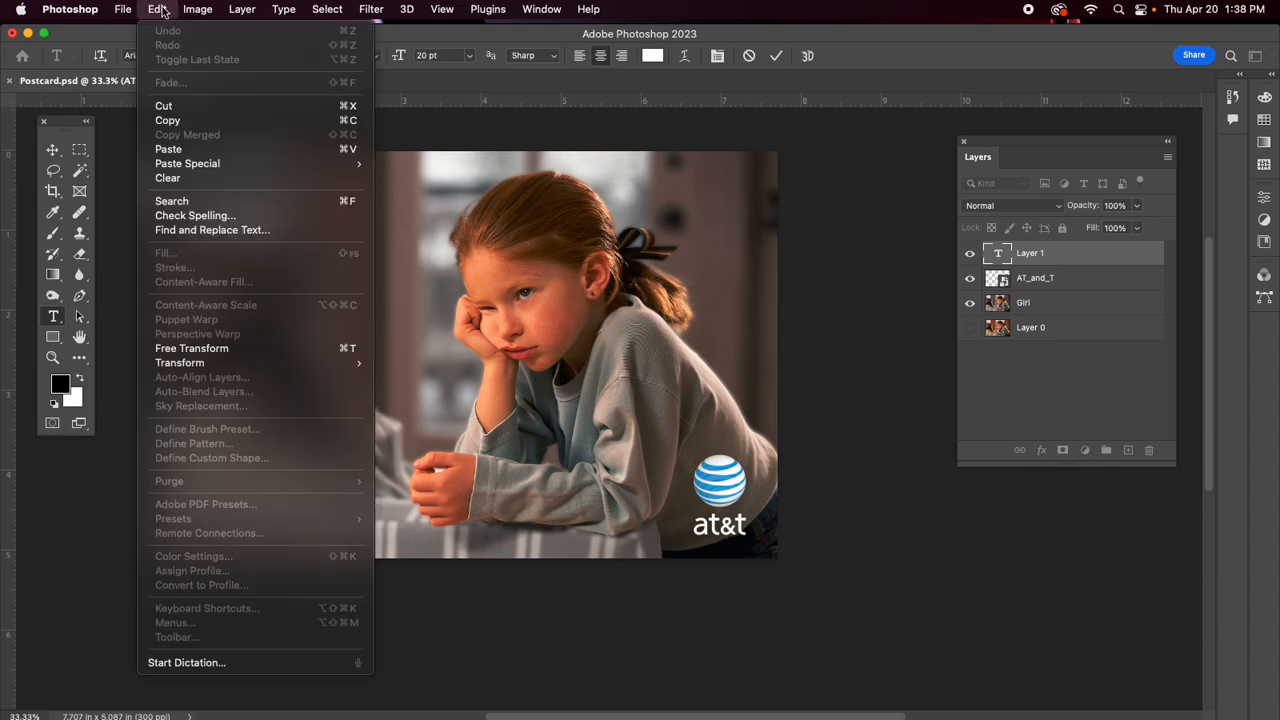
left_click(213, 149)
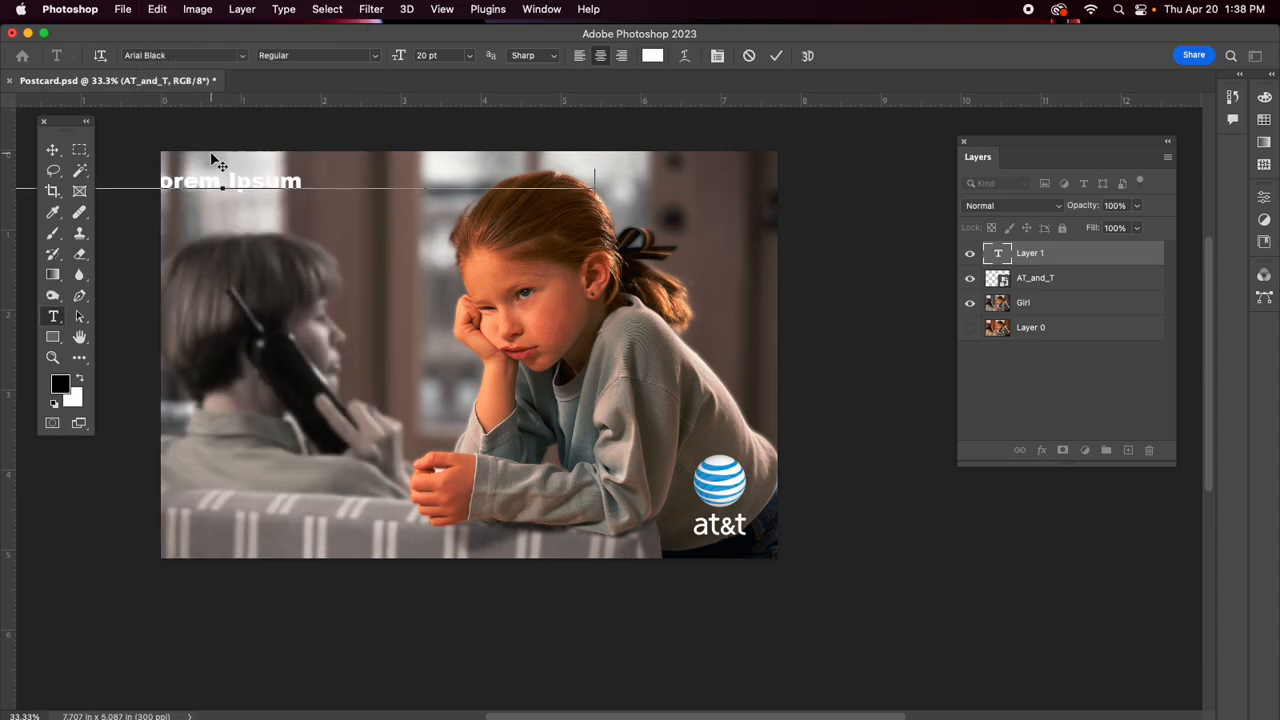
left_click(52, 149)
left_click_drag(258, 196, 505, 207)
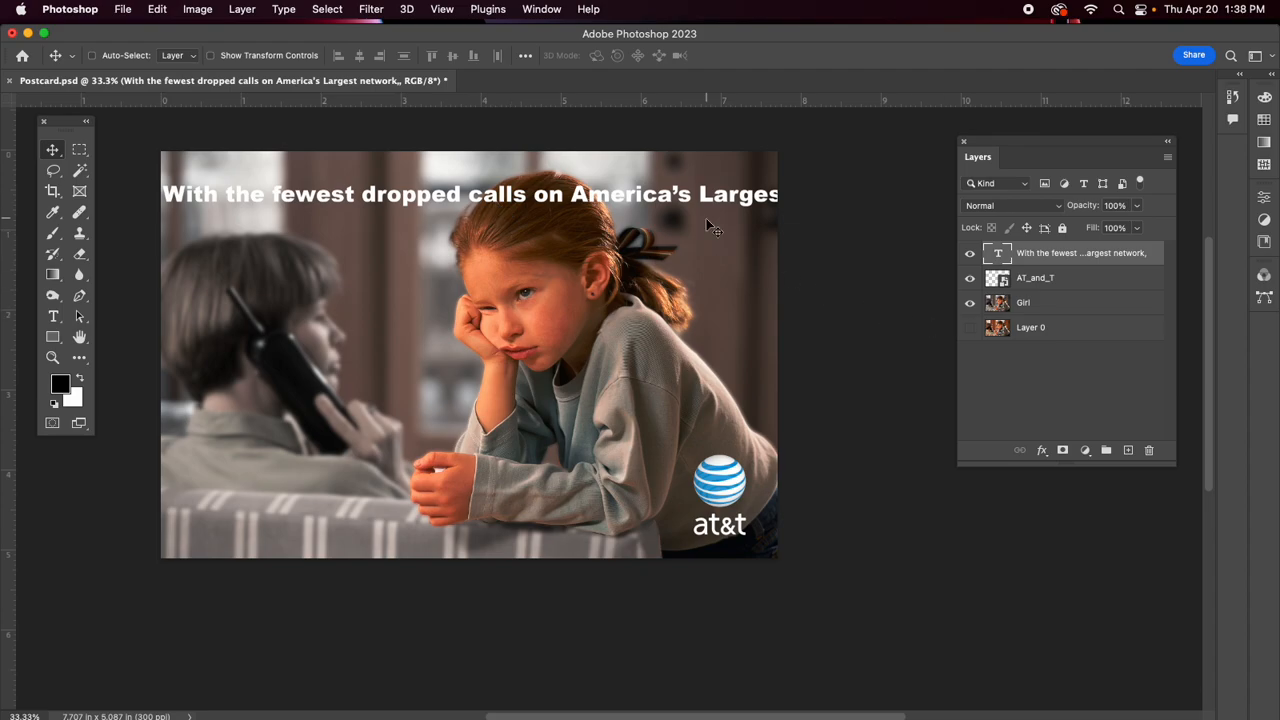
Reduce the headline text to 16 pt and move it so the whole line fits within the photo's width
double_click(997, 258)
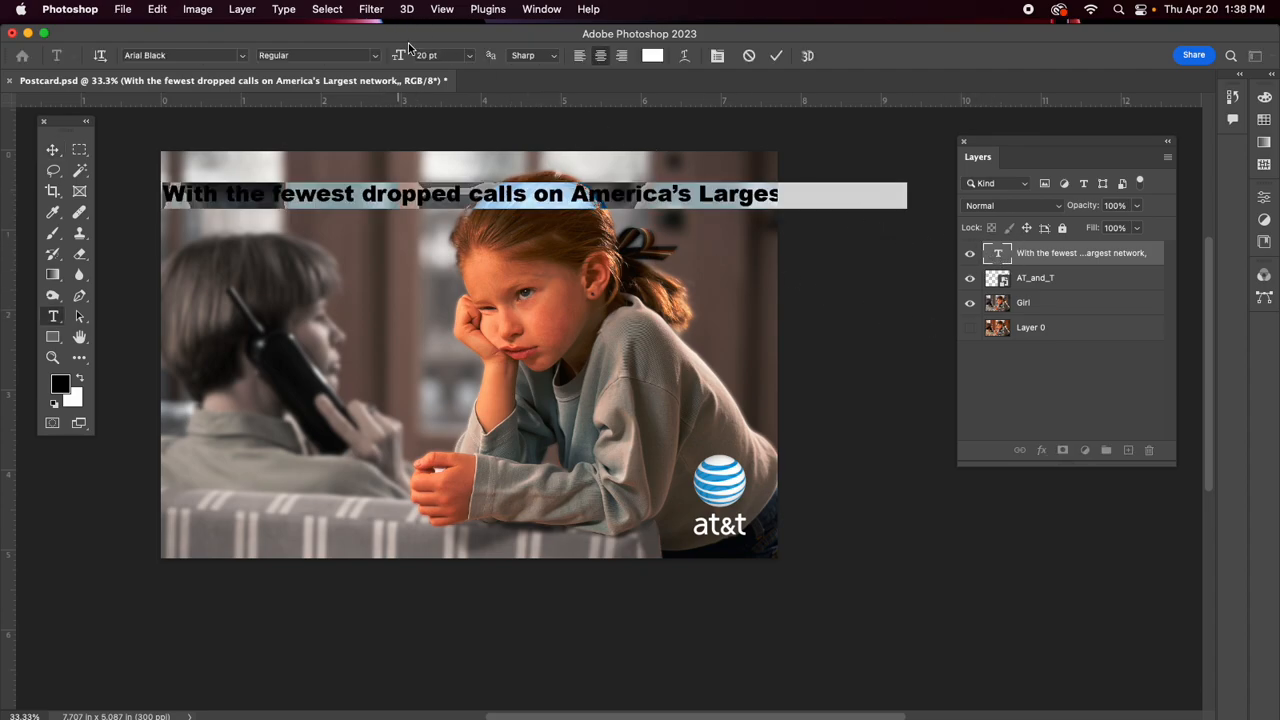
left_click_drag(398, 55, 398, 58)
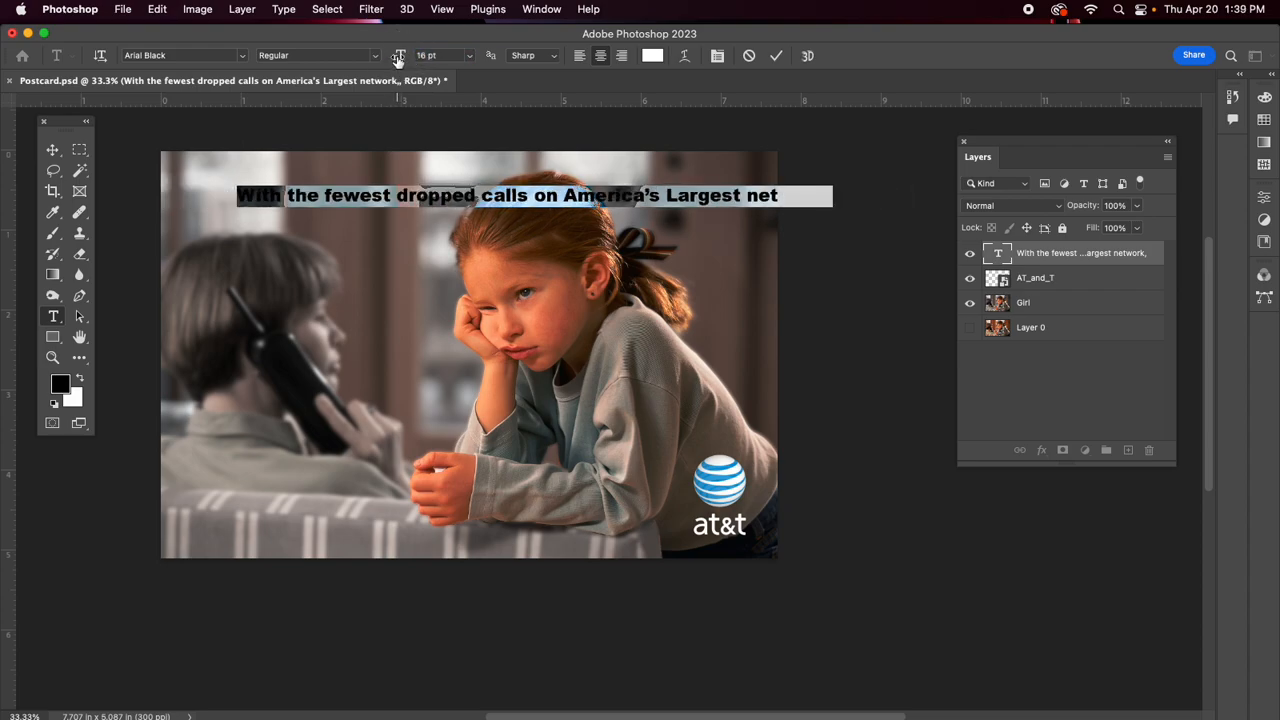
left_click(52, 149)
left_click_drag(549, 204, 478, 199)
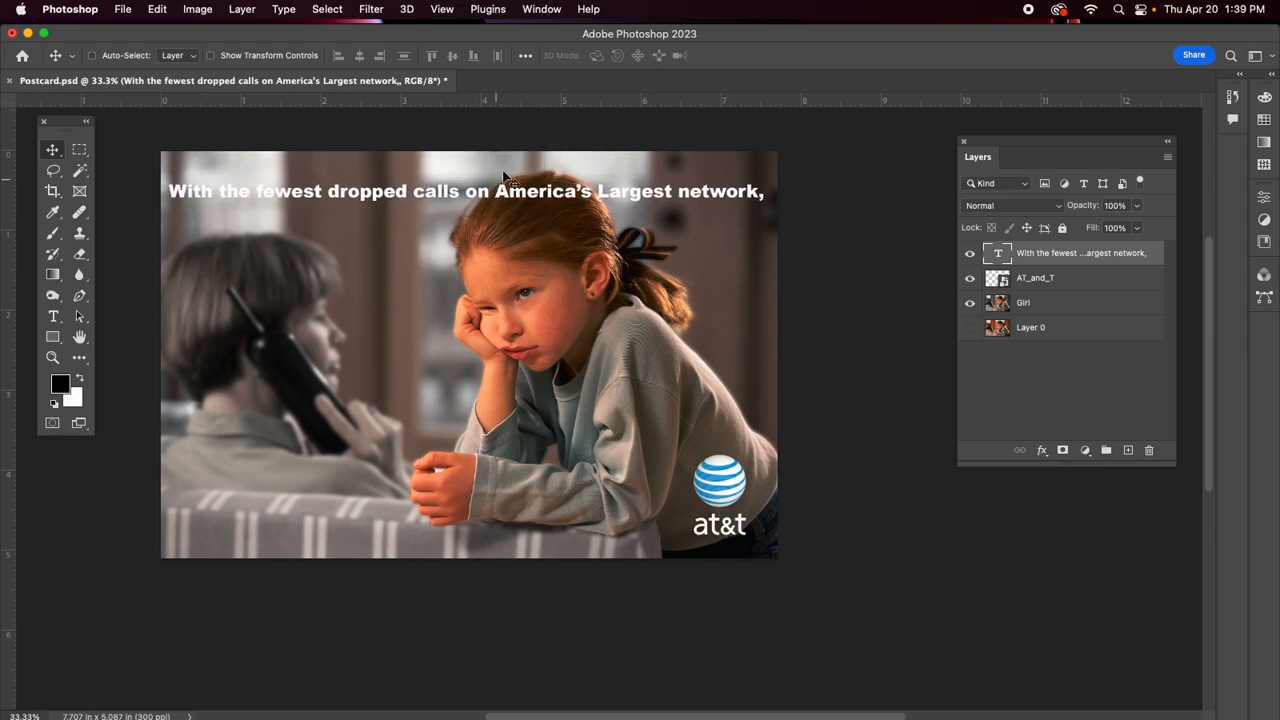
Set the headline text to 14 pt and nudge it slightly upward on the photo
double_click(998, 257)
left_click(468, 56)
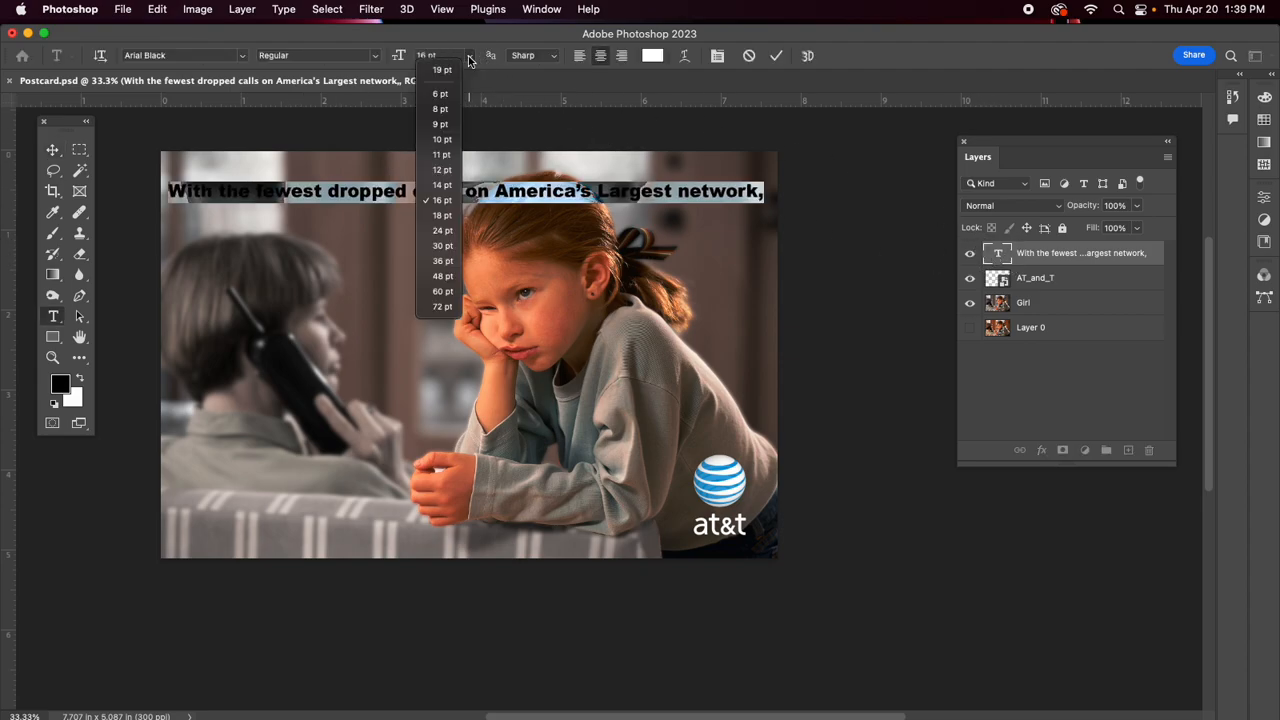
left_click(440, 185)
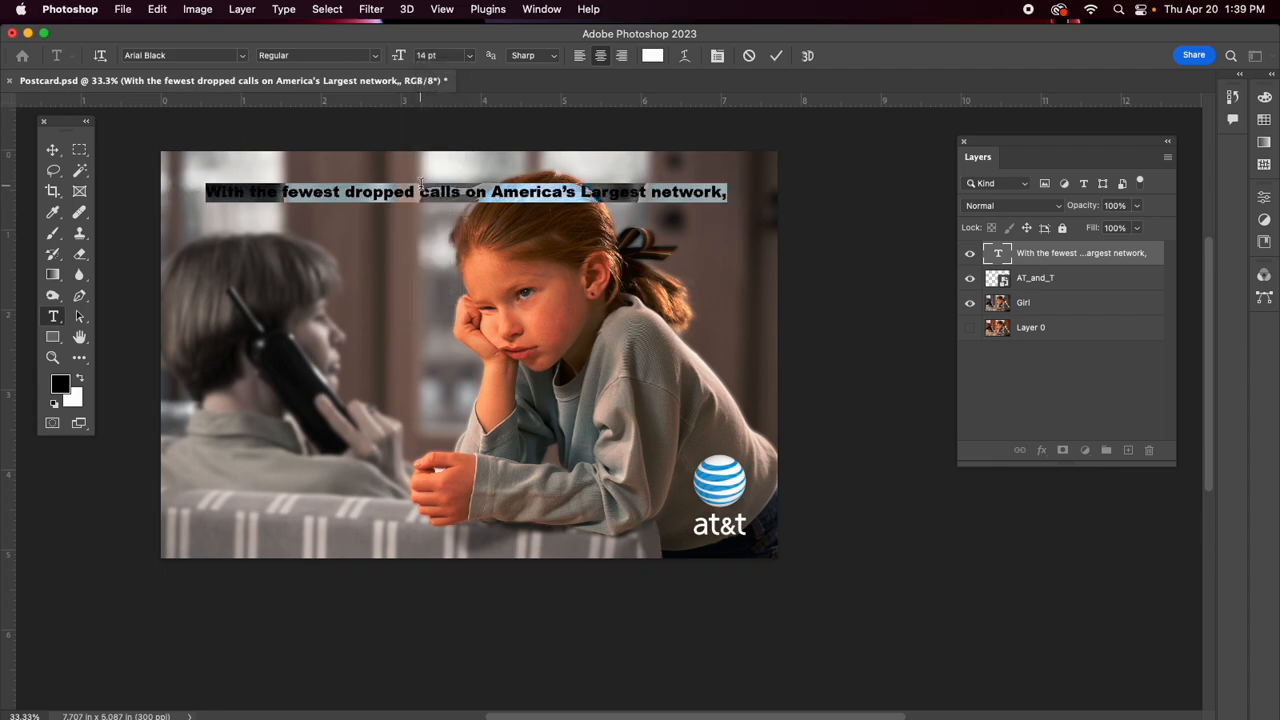
left_click(54, 148)
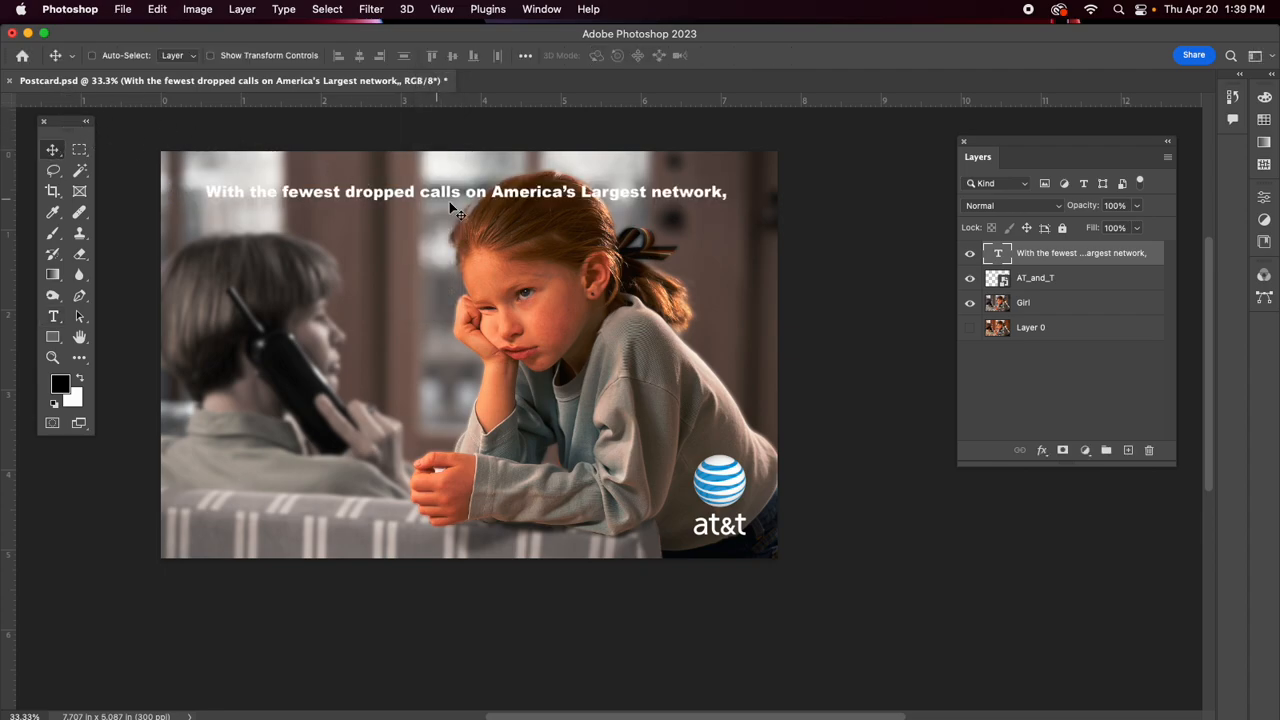
left_click_drag(423, 192, 421, 188)
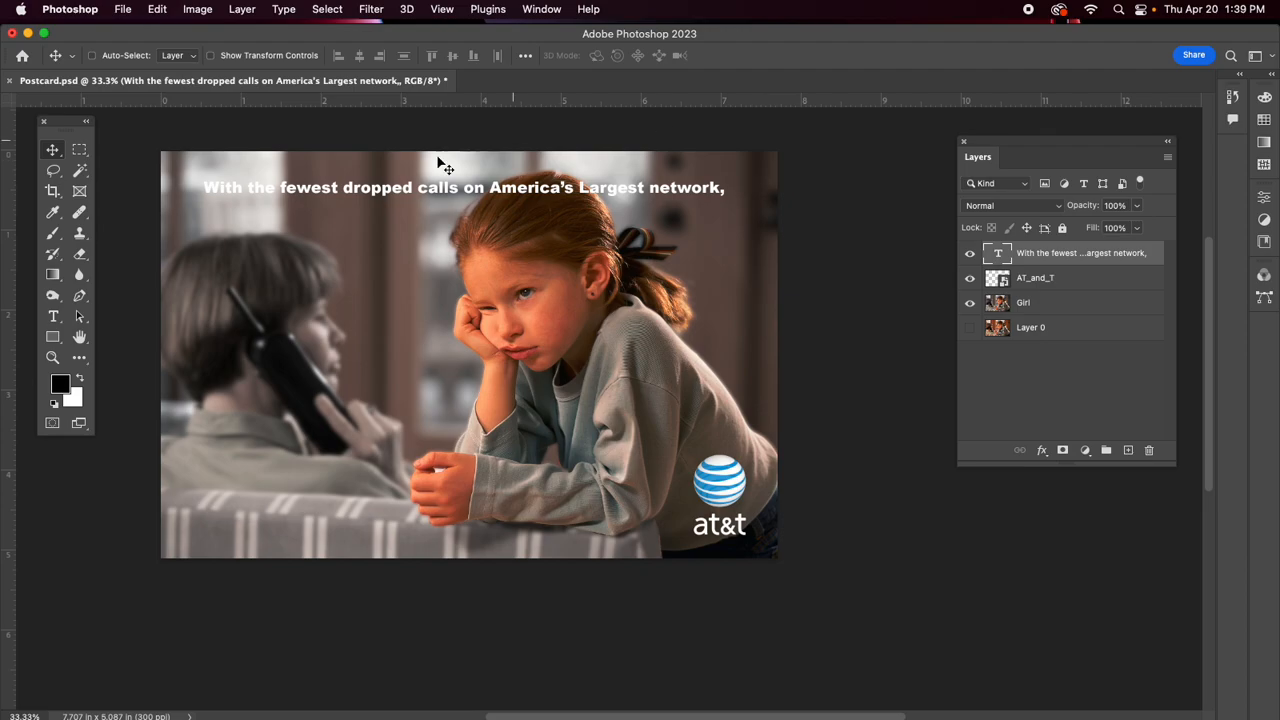
Switch to TextEdit, copy the second line of the ad text and return to the Photoshop postcard
mouse_move(25, 452)
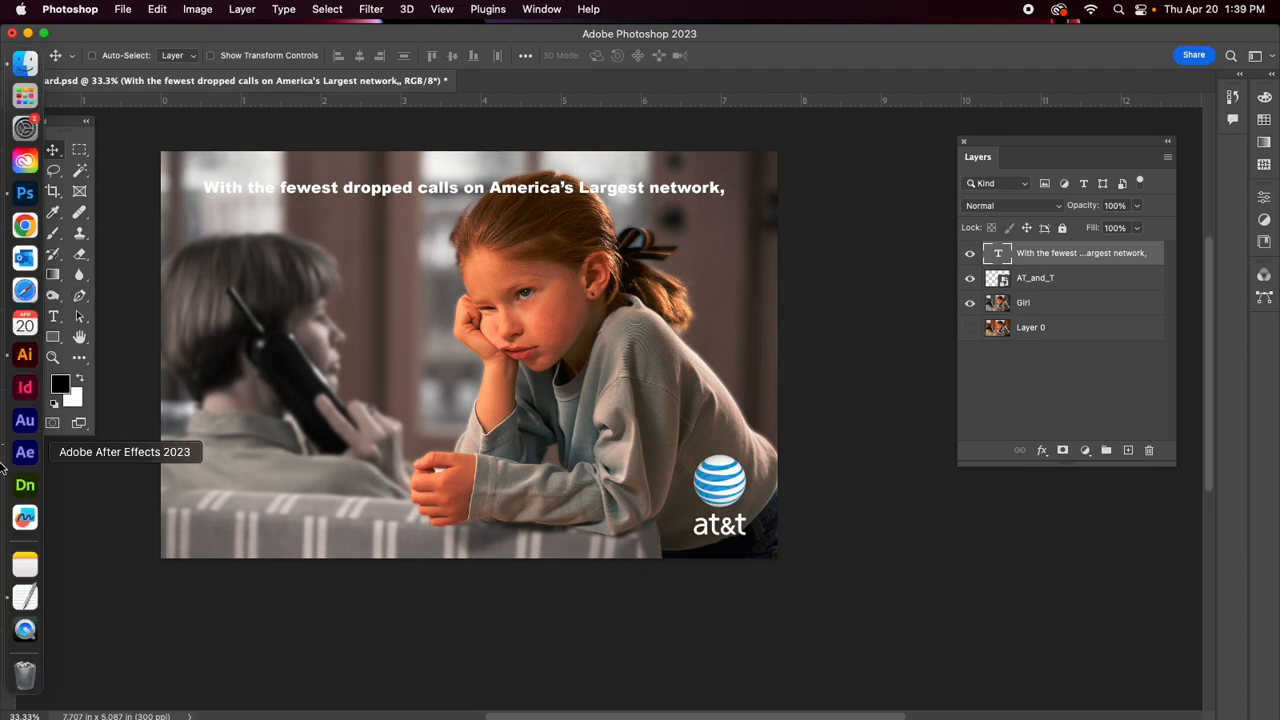
left_click(27, 596)
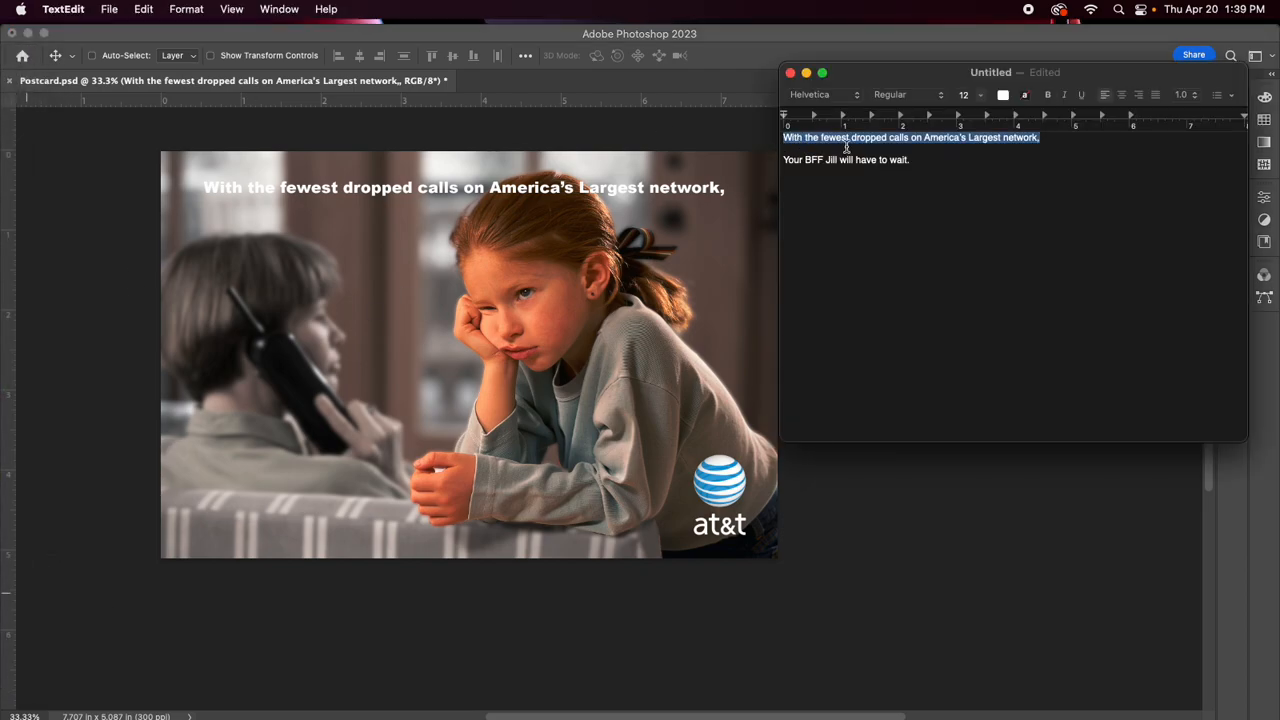
left_click_drag(910, 162, 777, 160)
key("super+c")
left_click(396, 418)
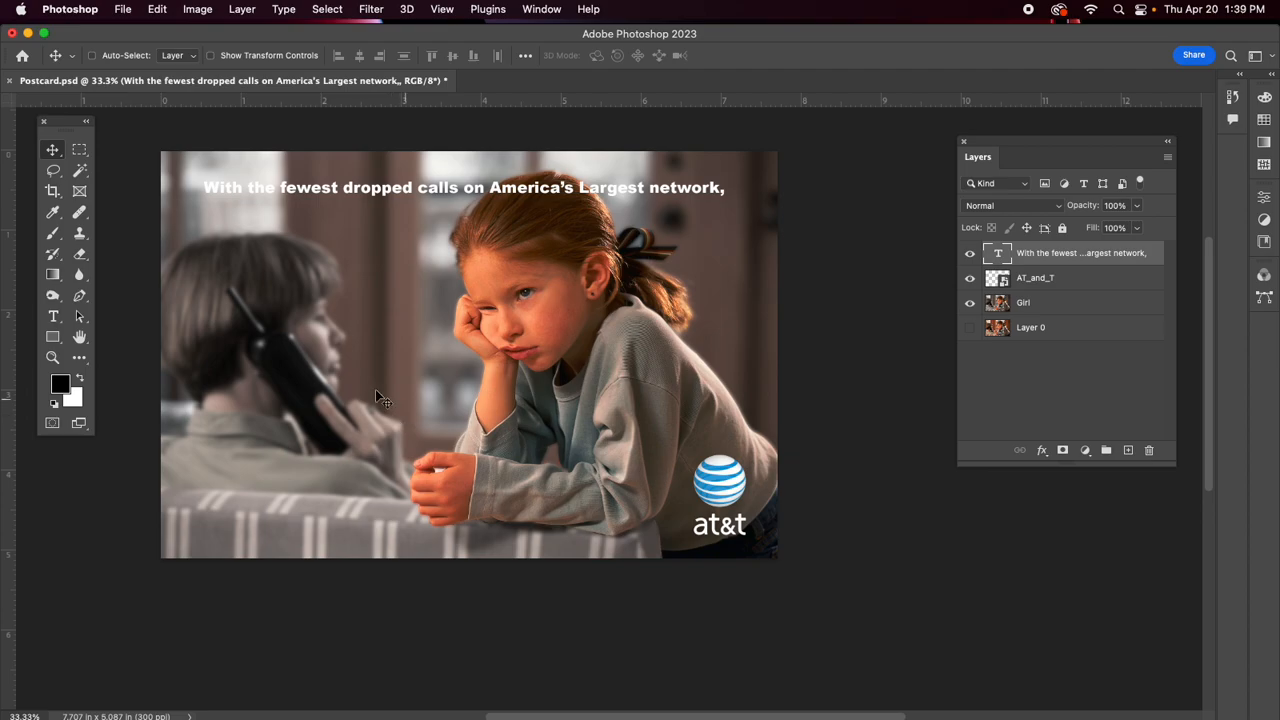
Add a horizontal text layer over the lower-left part of the photo with the copied line ending "will have to wait."
left_click(53, 316)
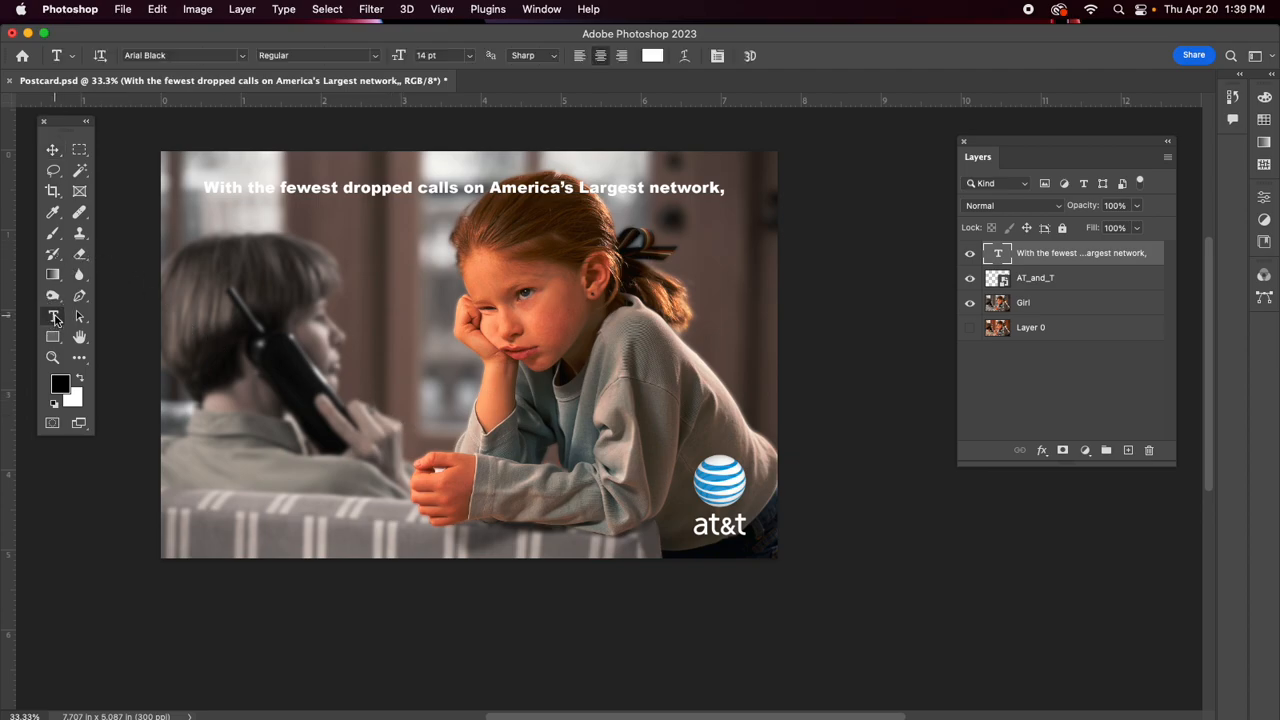
left_click(250, 497)
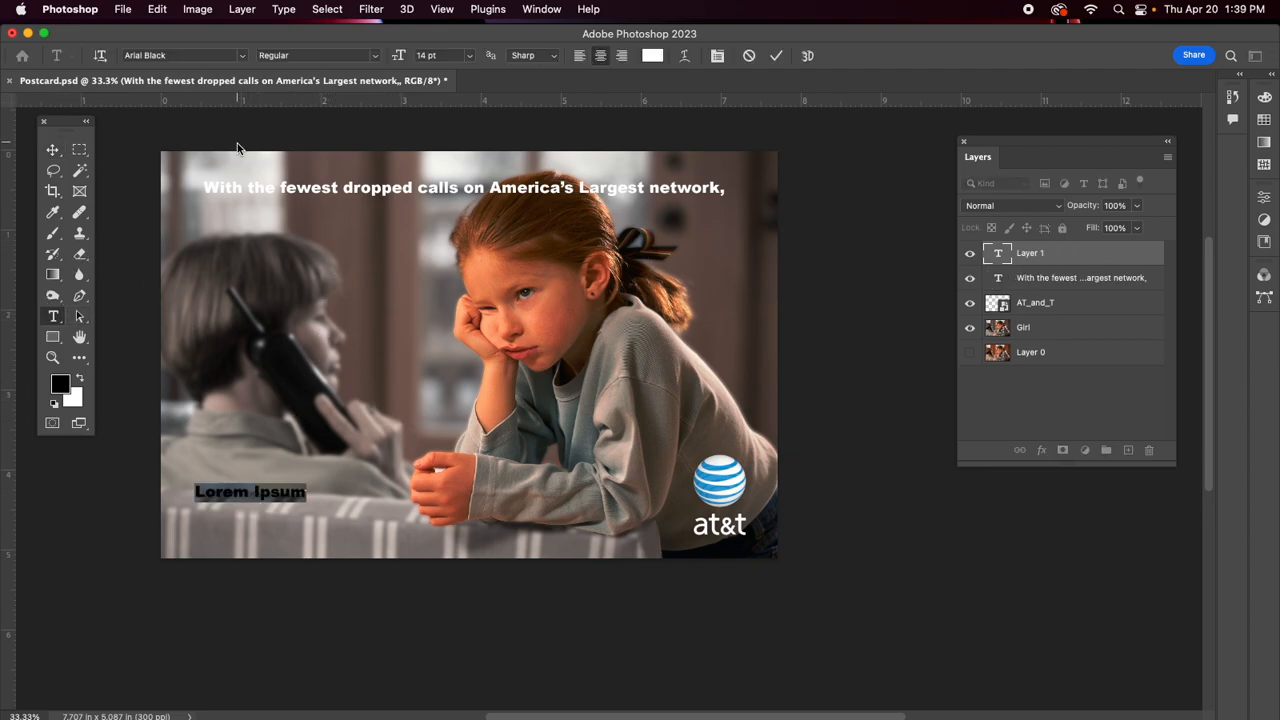
left_click(157, 8)
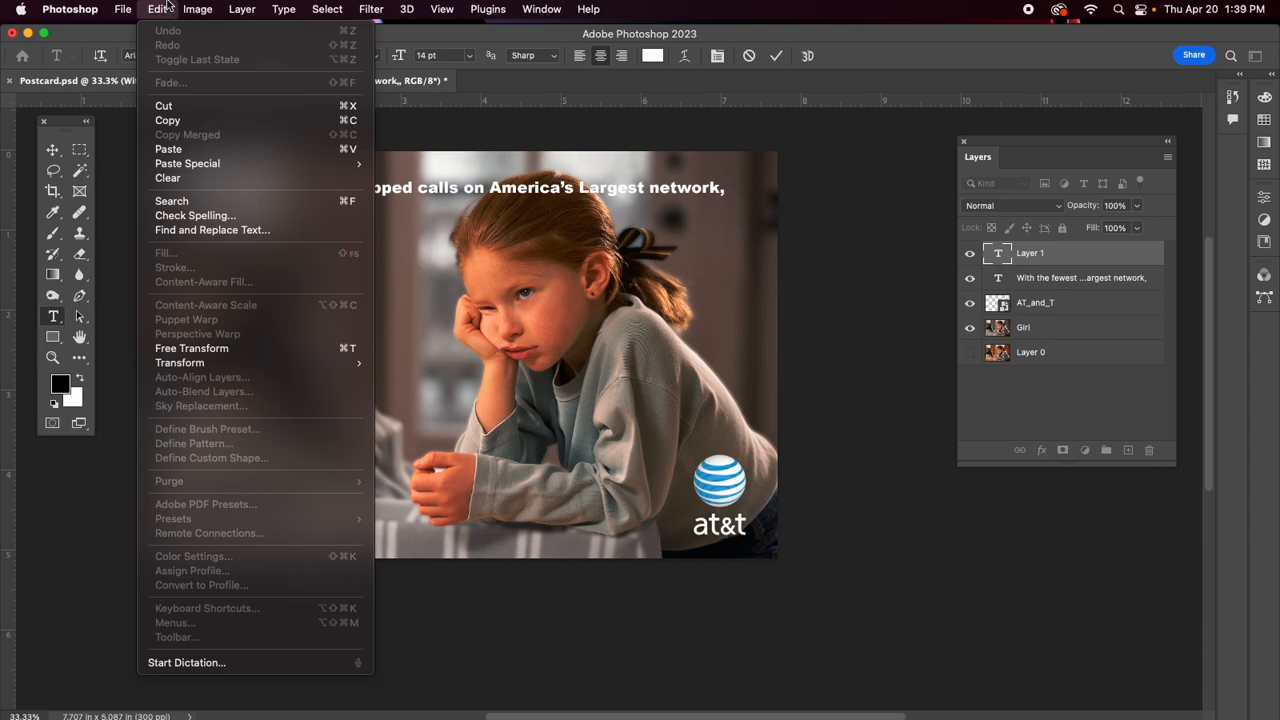
left_click(195, 146)
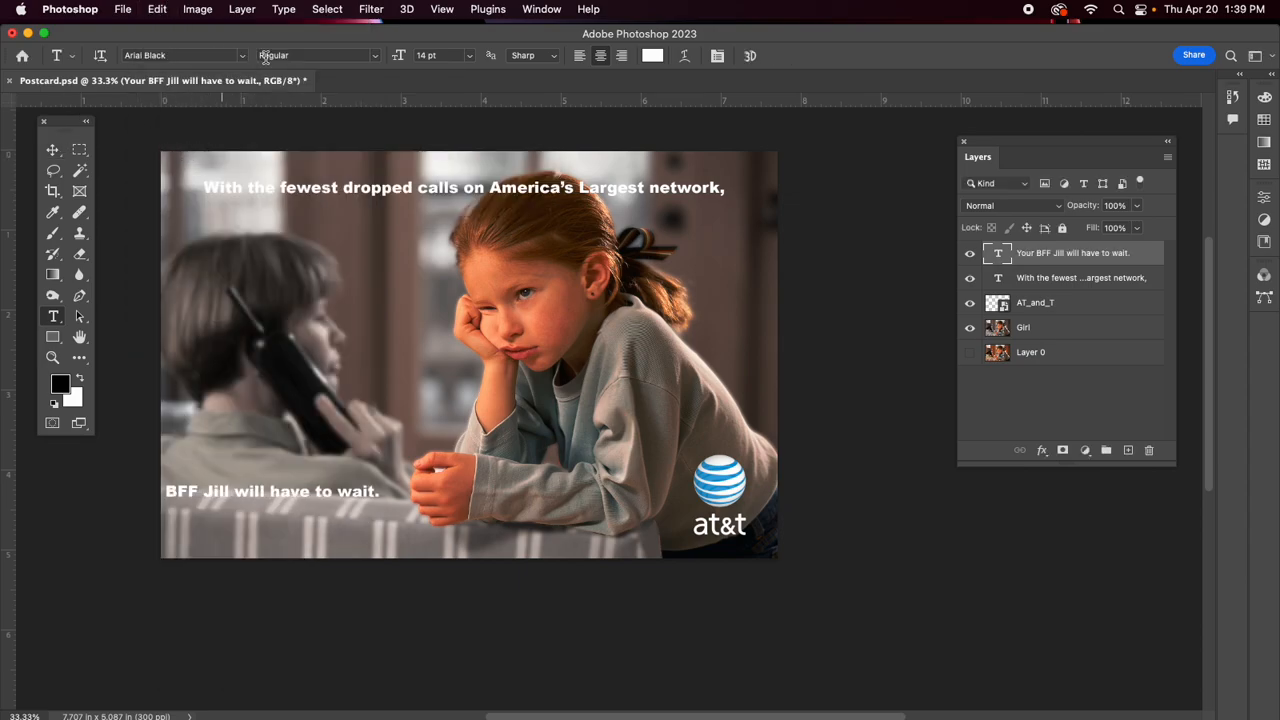
Enlarge the second tagline line to 22 pt and move it fully onto the lower part of the photo, beside the logo
double_click(997, 253)
left_click_drag(400, 56, 406, 57)
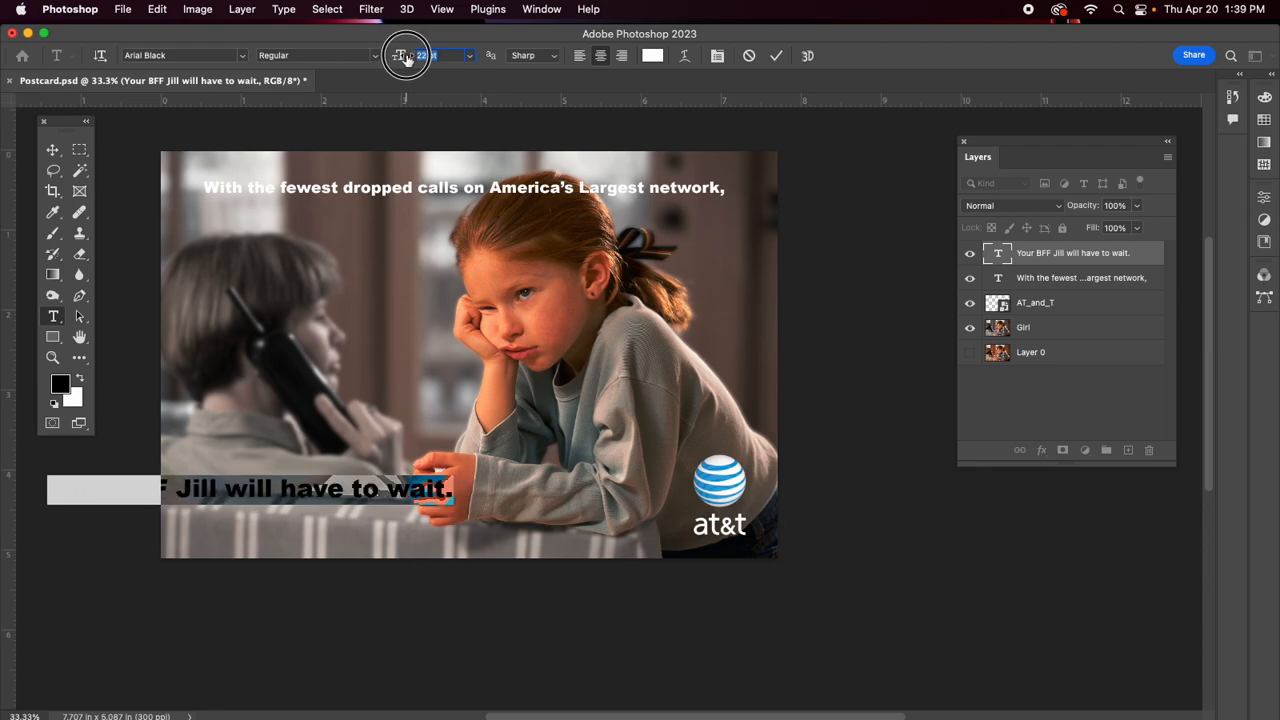
left_click(52, 149)
left_click_drag(205, 478, 393, 510)
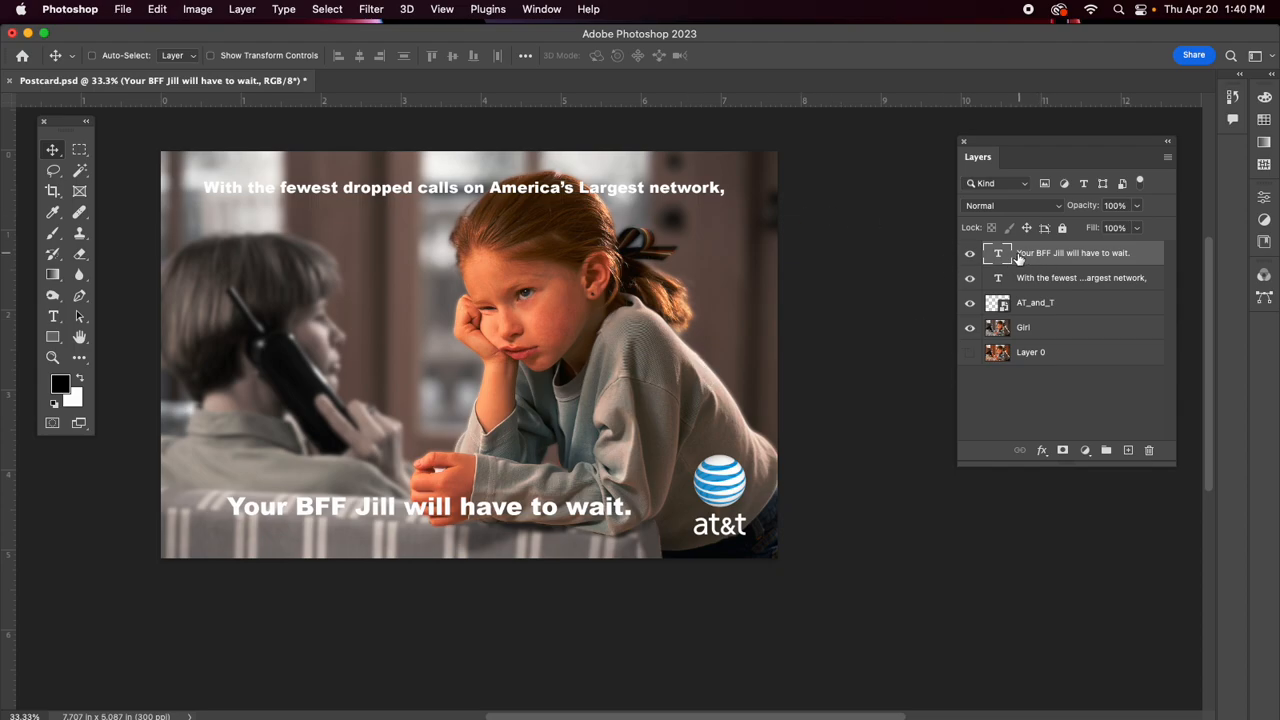
Add a drop shadow to the lower tagline text with a distance of 9 px and a size of 9 px
double_click(1151, 255)
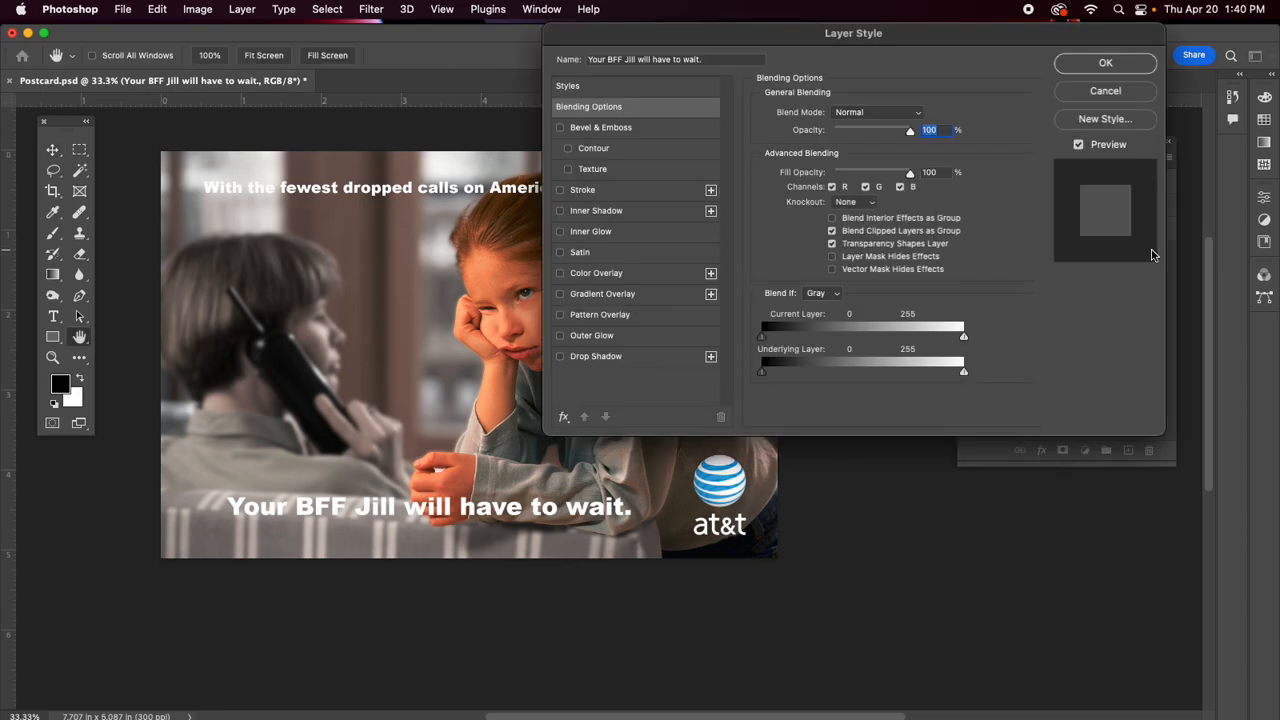
left_click(586, 358)
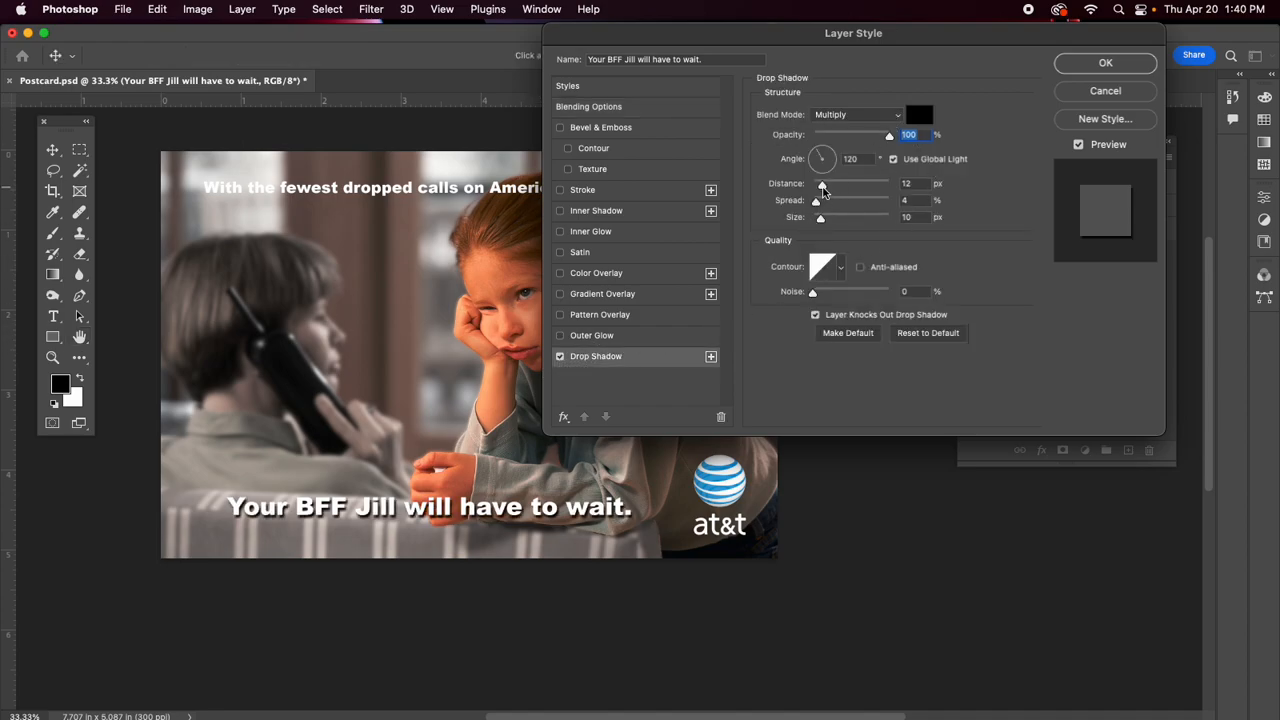
left_click_drag(822, 185, 821, 218)
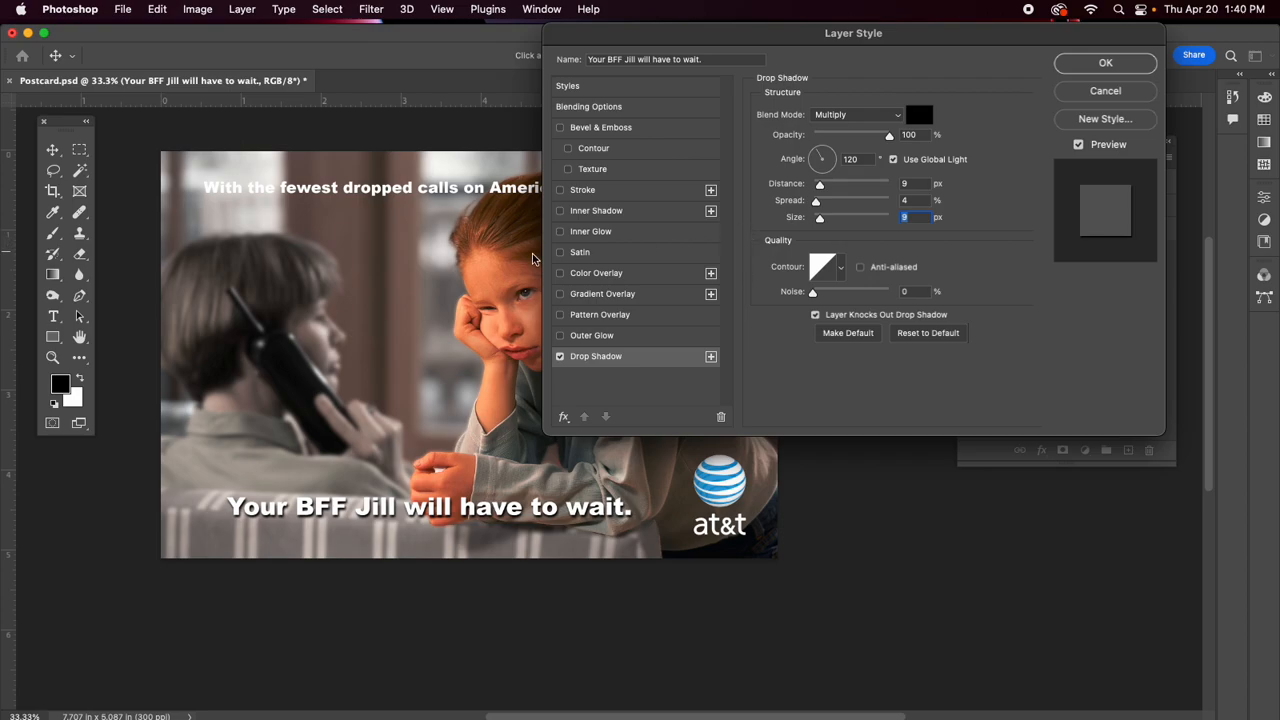
left_click(1094, 65)
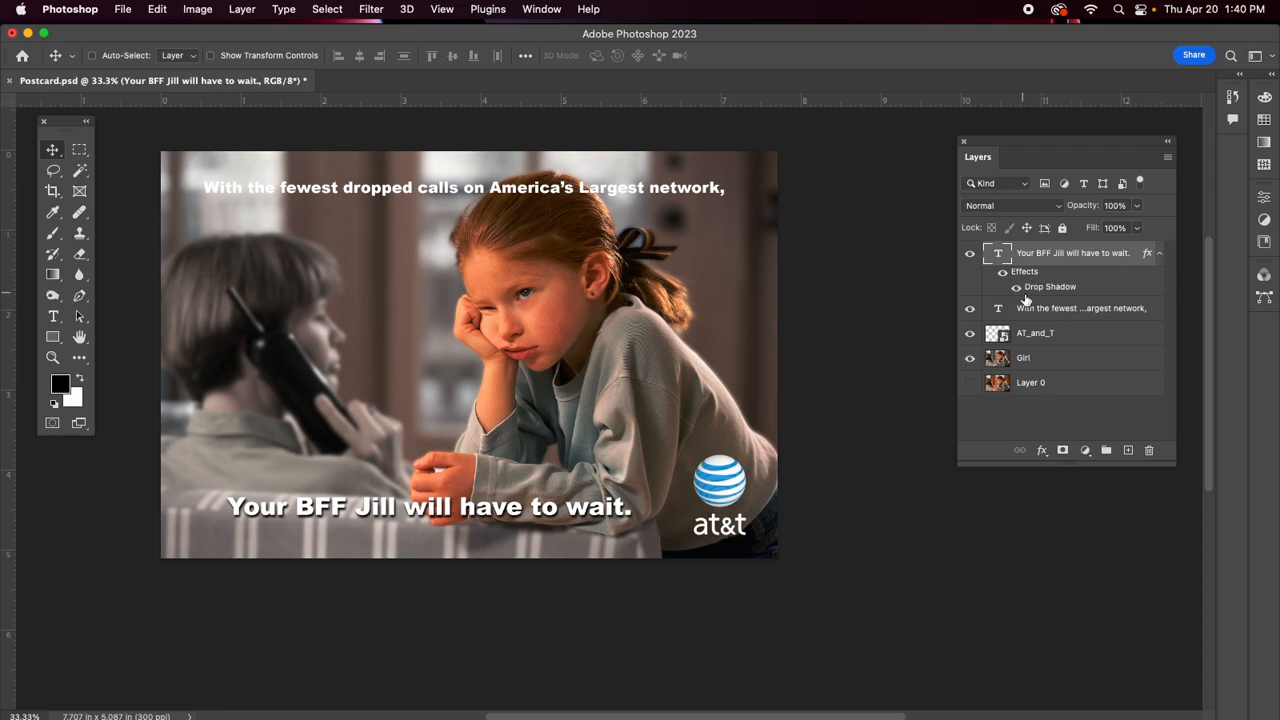
Add a drop shadow to the "With the fewest dropped calls…" text, adjusting its distance and size, and save the postcard
left_click(1155, 307)
double_click(1155, 308)
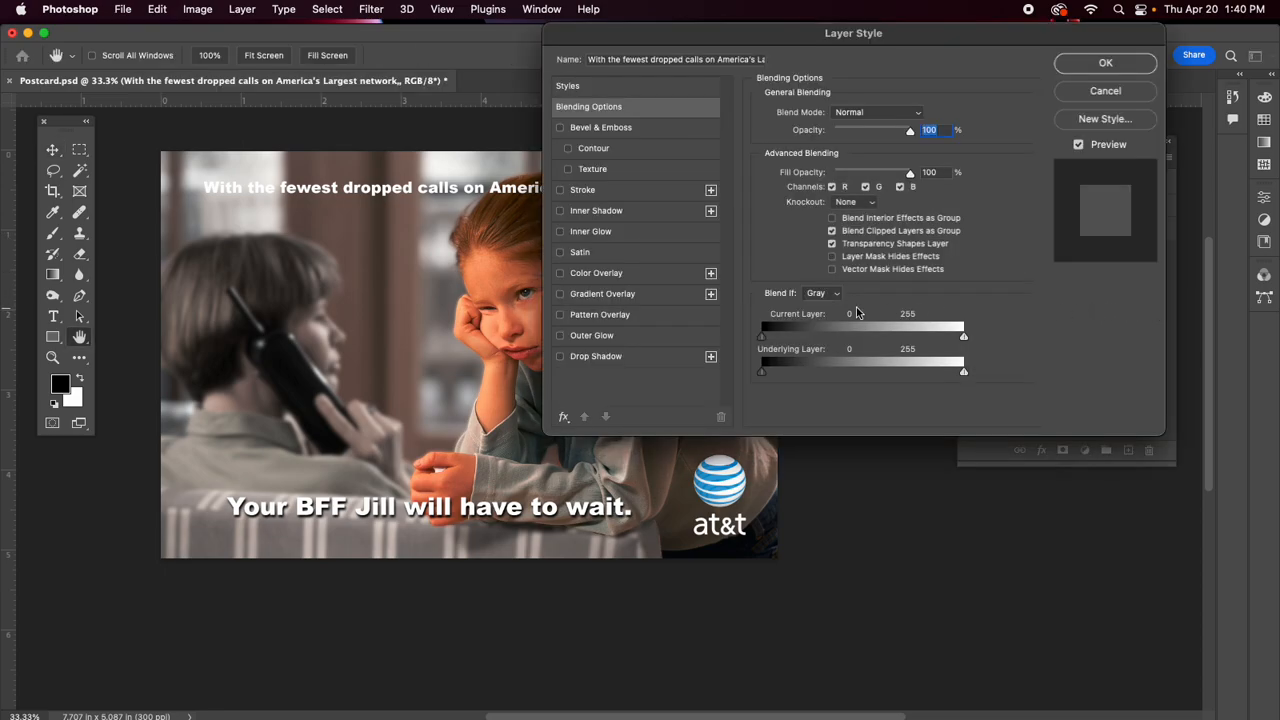
left_click(595, 358)
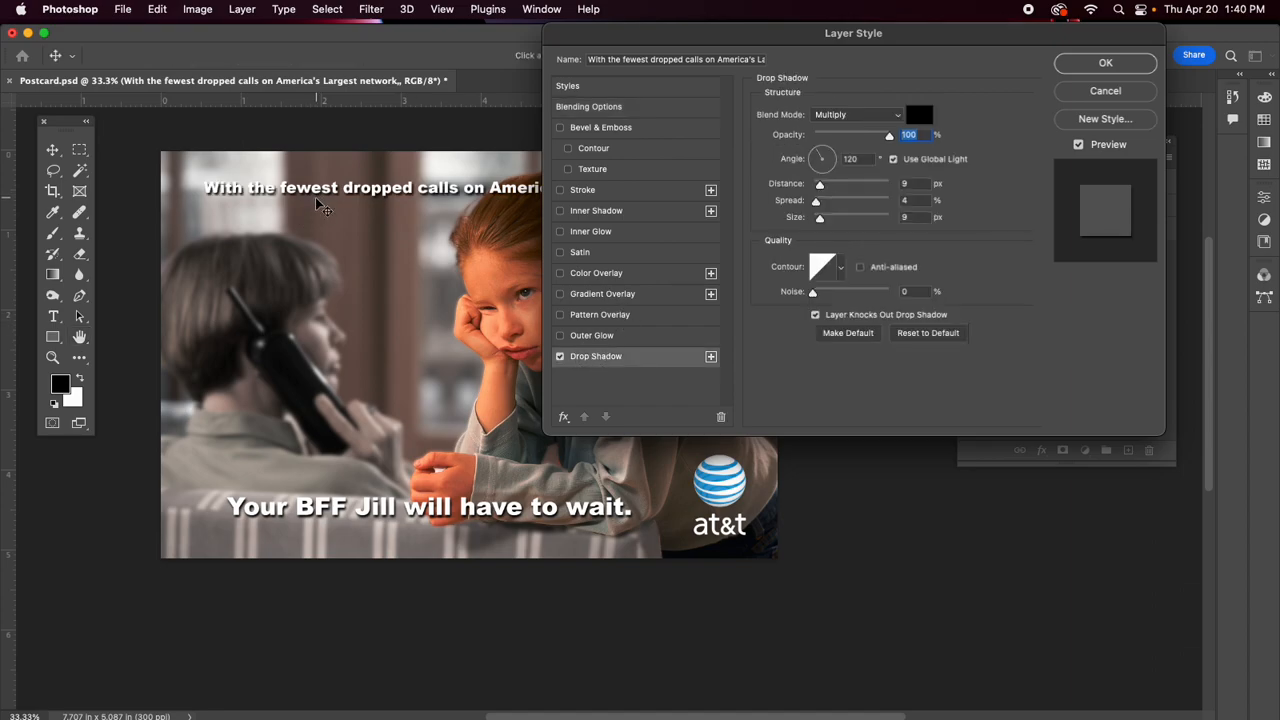
left_click_drag(821, 186, 816, 226)
left_click(1087, 70)
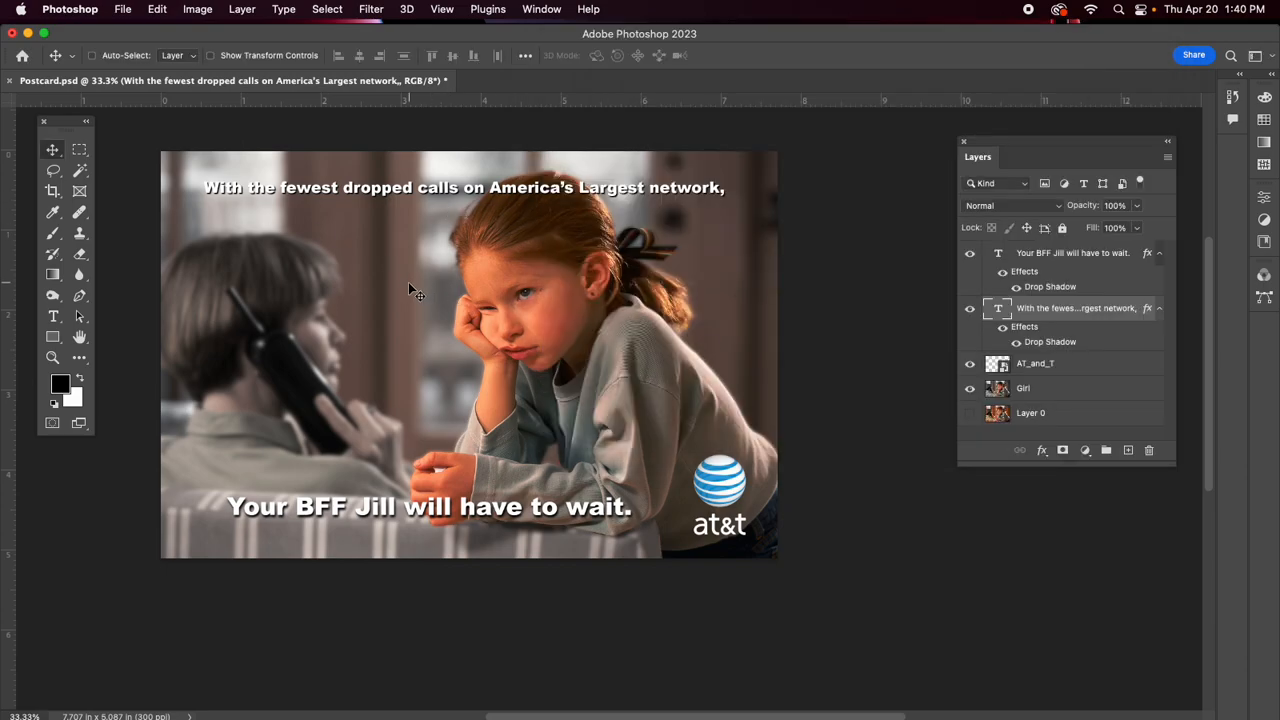
left_click(112, 9)
left_click(133, 170)
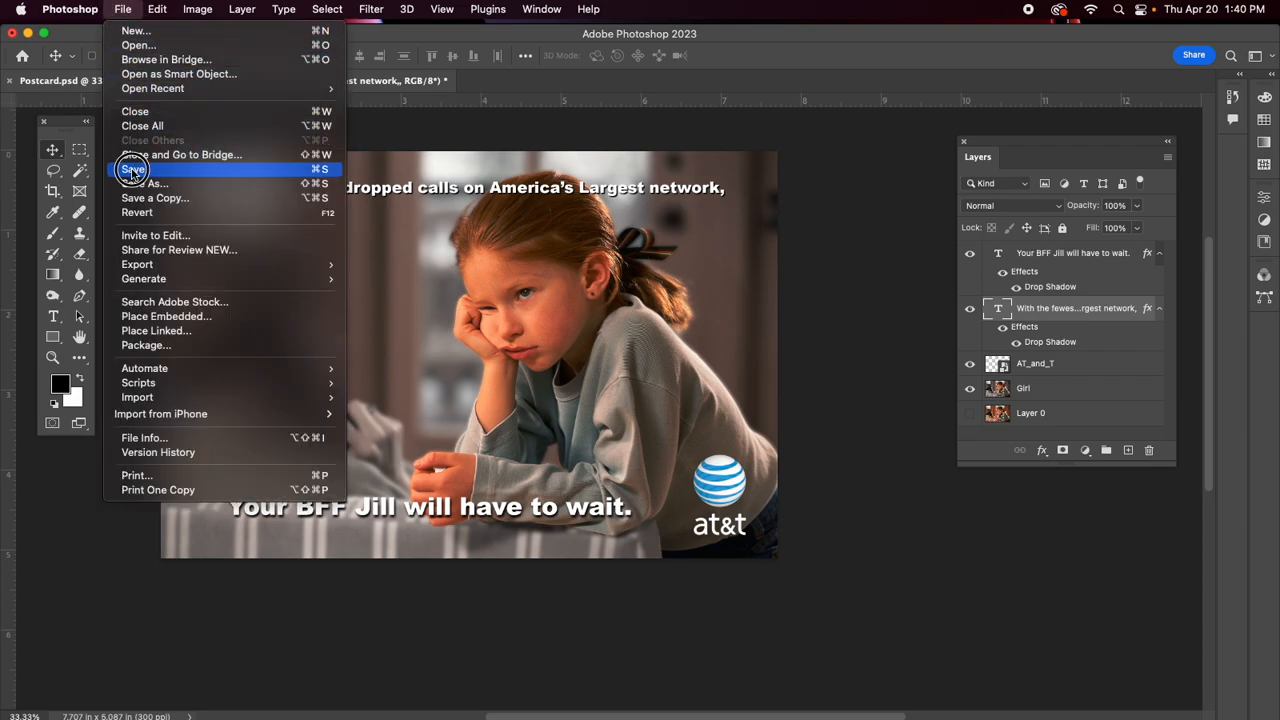